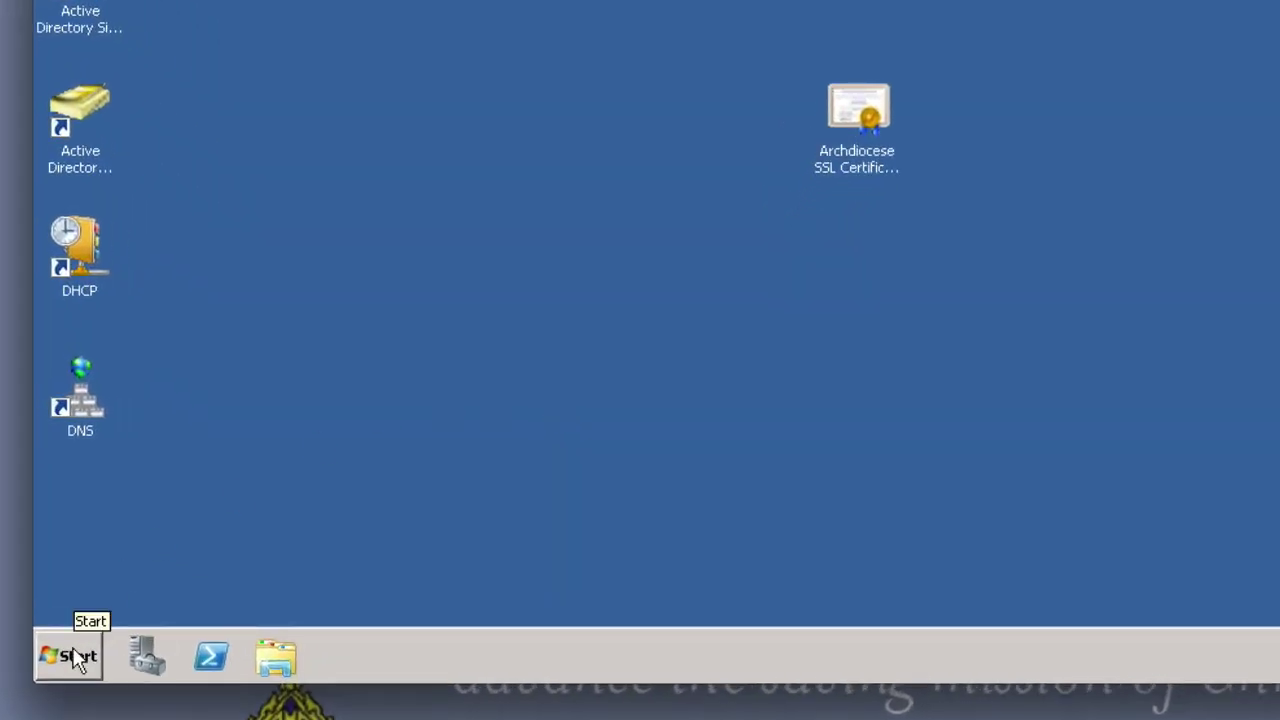
- Launch Group Policy Management from Administrative Tools and edit the how.arch.no Default Domain Policy
{"action": "left_click", "coordinate": [80, 658]}
{"action": "left_click", "coordinate": [139, 559]}
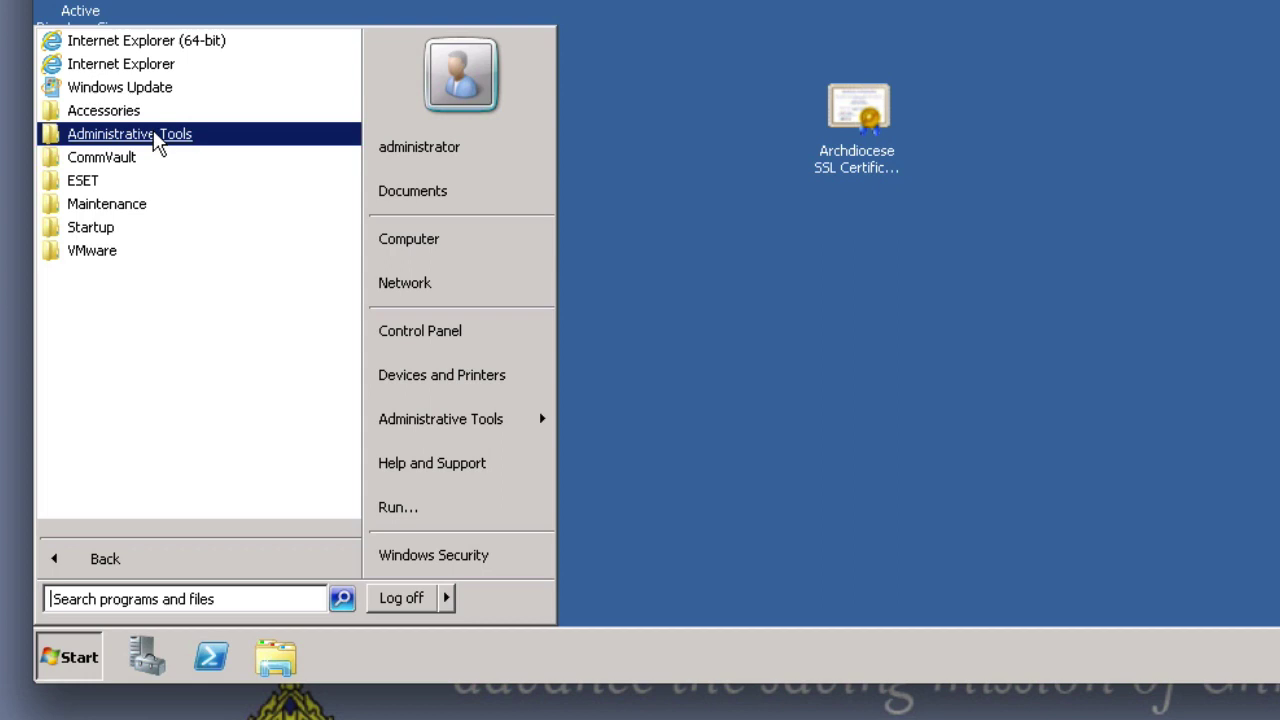
{"action": "left_click", "coordinate": [155, 140]}
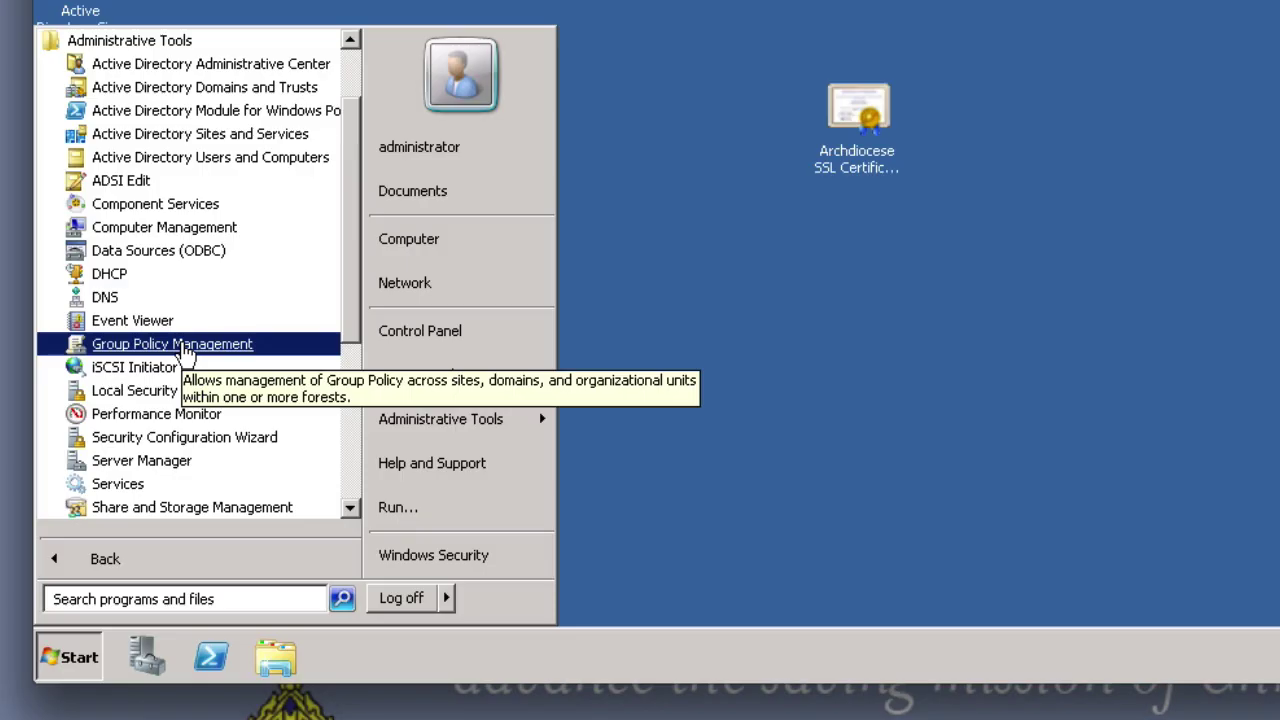
{"action": "left_click", "coordinate": [182, 345]}
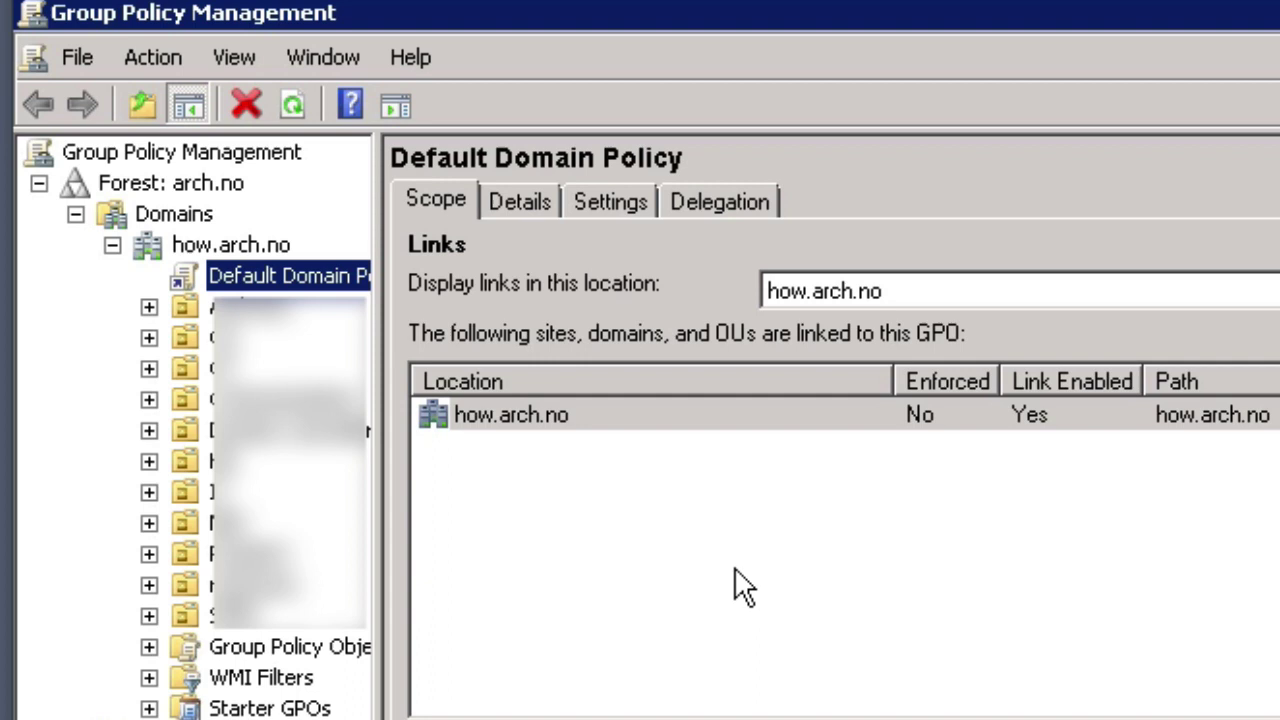
{"action": "right_click", "coordinate": [288, 292]}
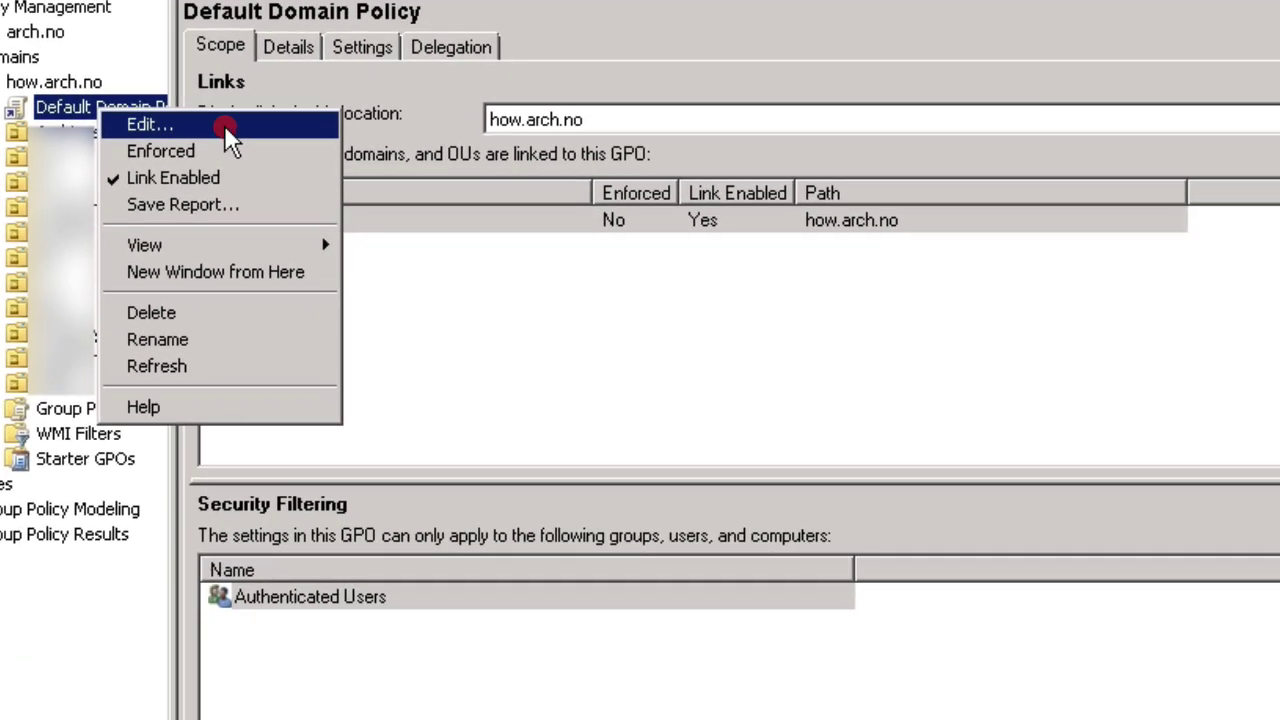
{"action": "left_click", "coordinate": [224, 126]}
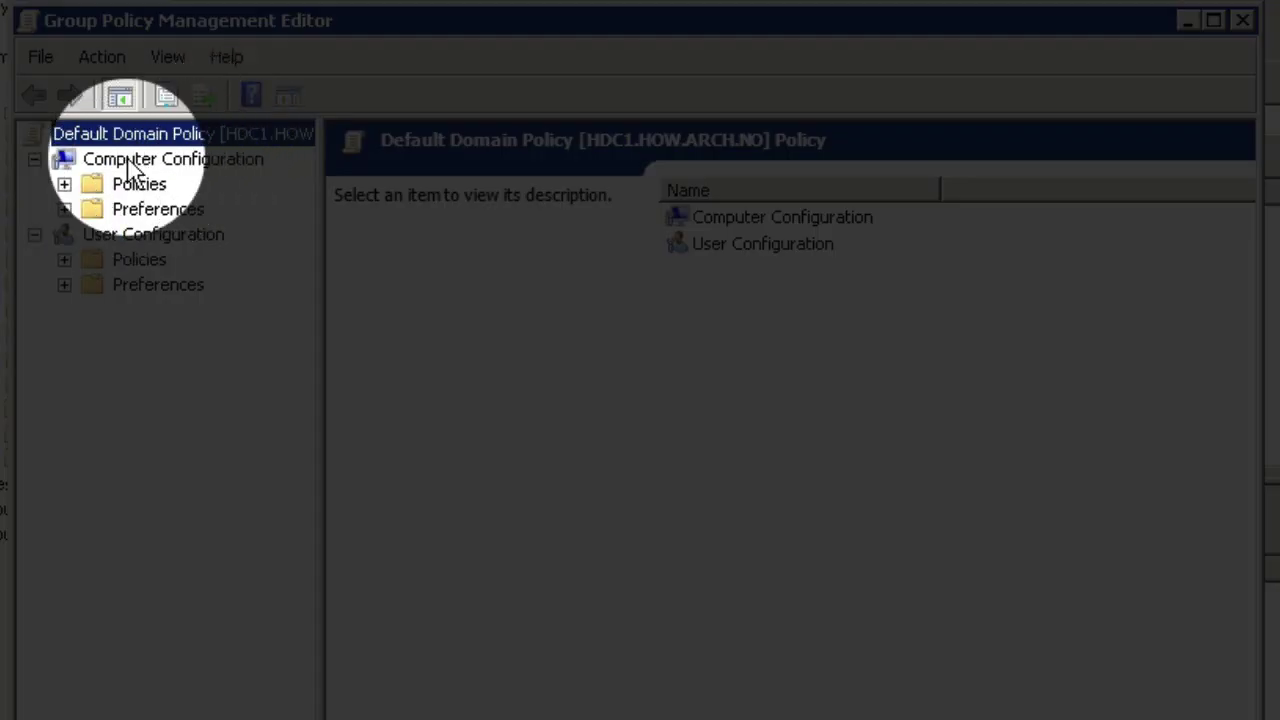
- Expand Computer Configuration to Security Settings > Public Key Policies and select Trusted Root Certification Authorities
{"action": "left_click", "coordinate": [64, 184]}
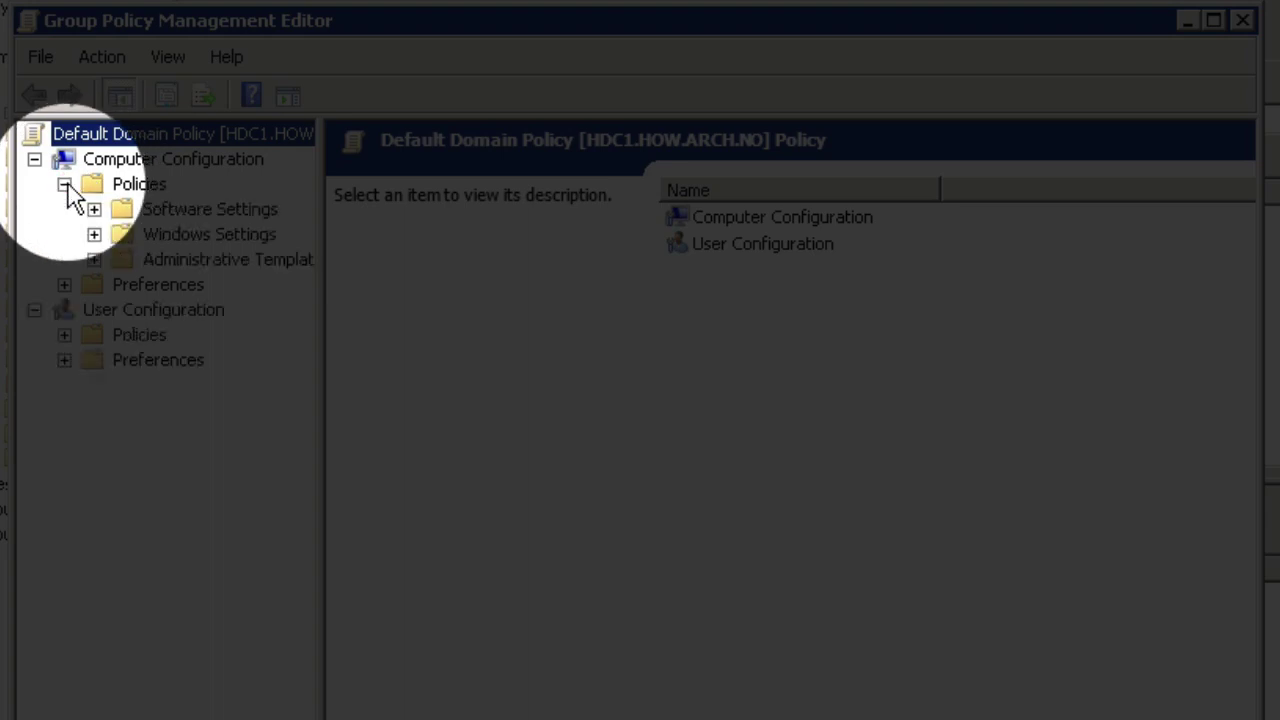
{"action": "left_click", "coordinate": [93, 234]}
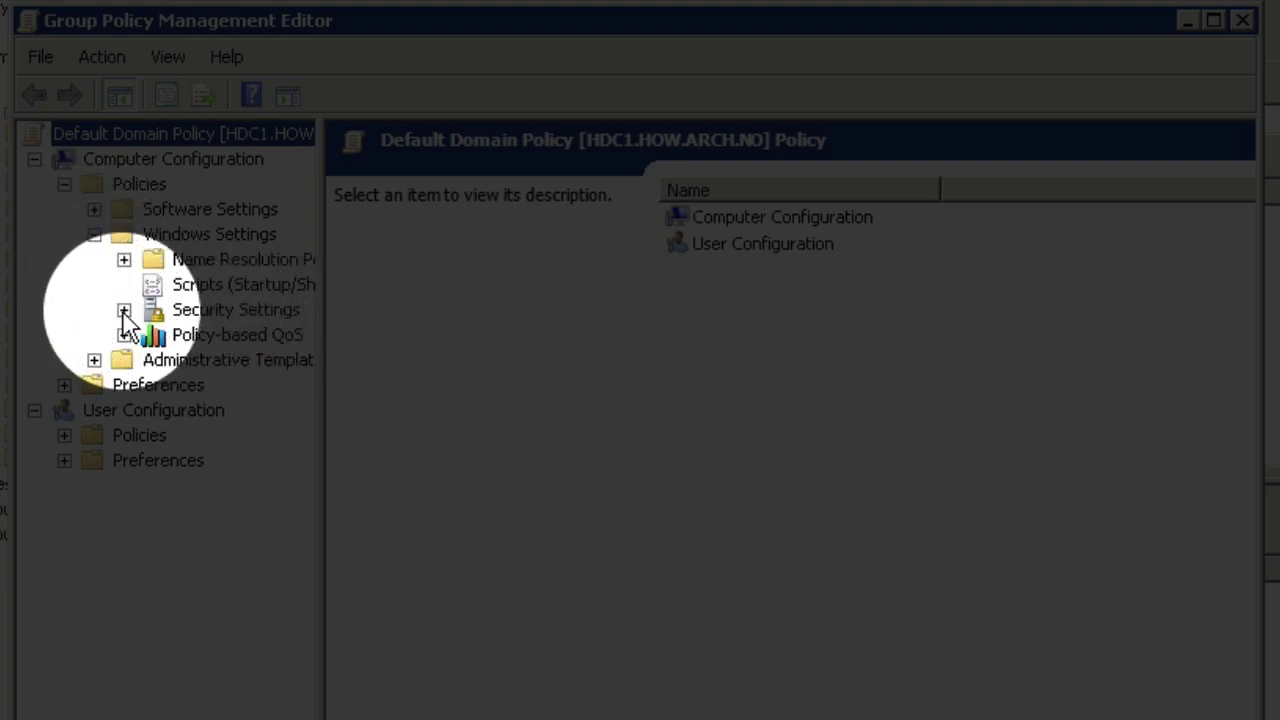
{"action": "left_click", "coordinate": [123, 310]}
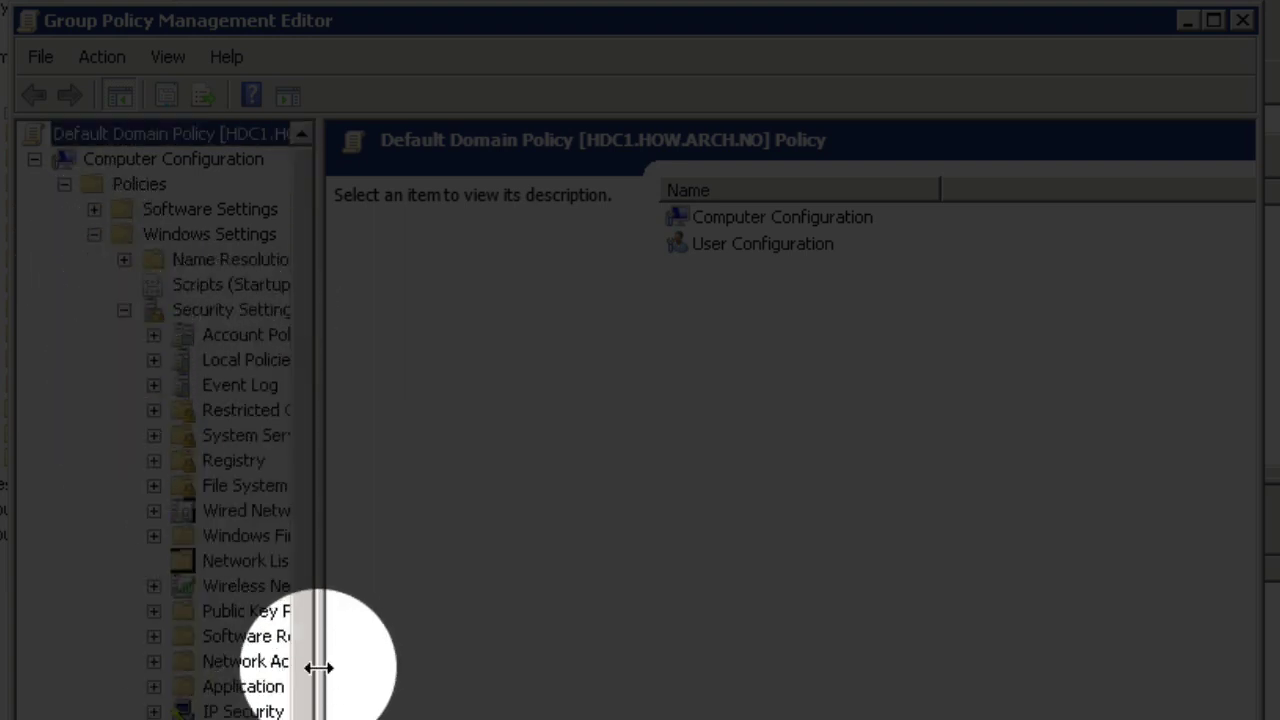
{"action": "left_click_drag", "start_coordinate": [318, 669], "coordinate": [535, 690]}
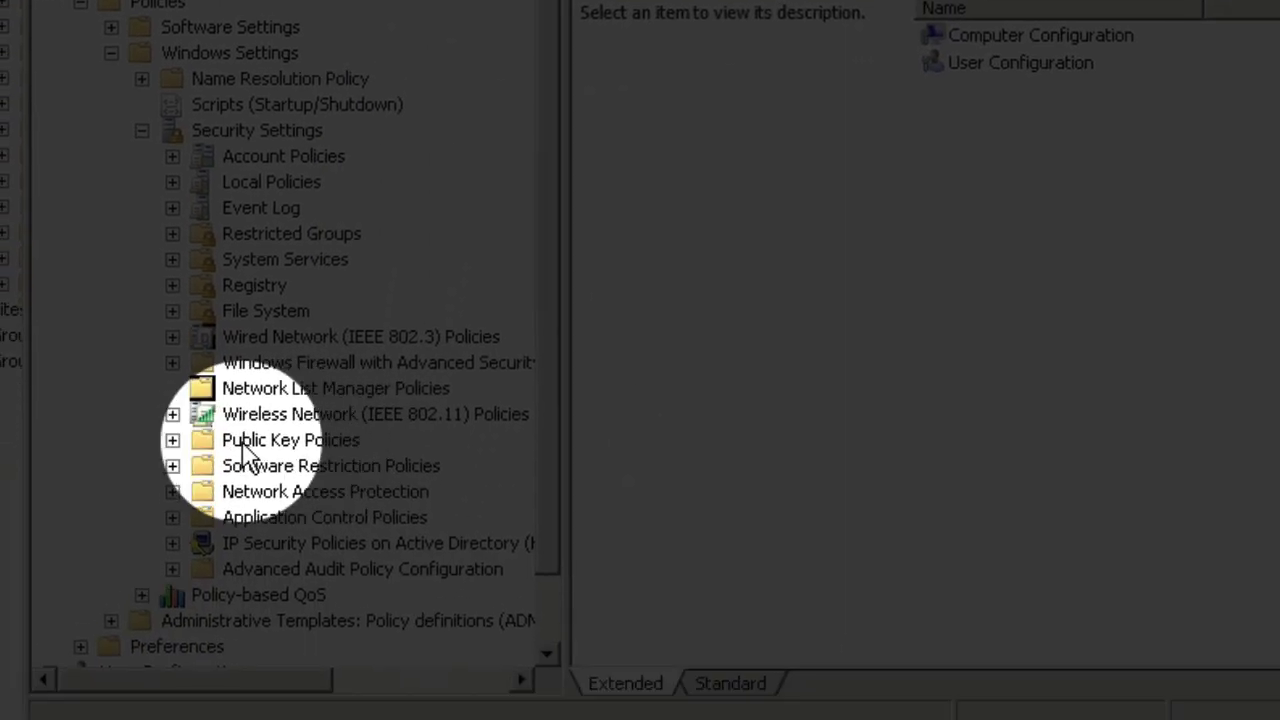
{"action": "left_click", "coordinate": [172, 440]}
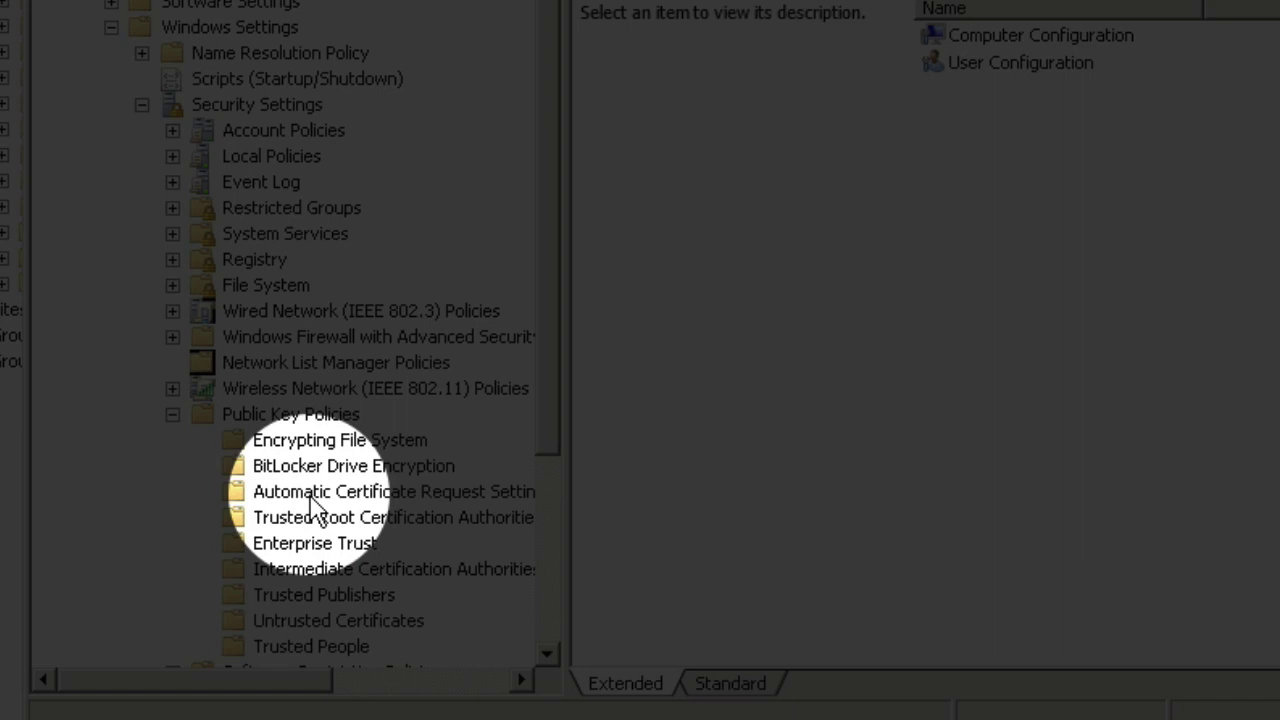
{"action": "left_click", "coordinate": [437, 522]}
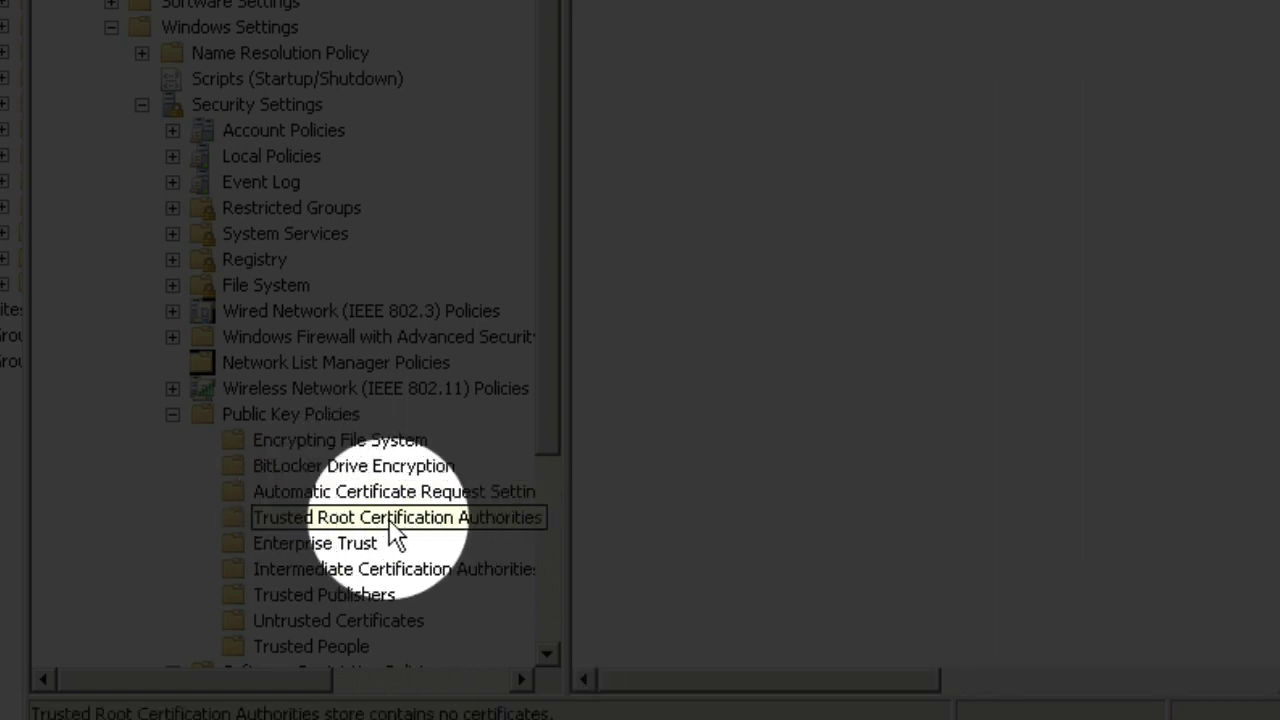
- Start a certificate import into the trusted root store and choose the desktop's Archdiocese SSL Certificate.cer
{"action": "right_click", "coordinate": [395, 530]}
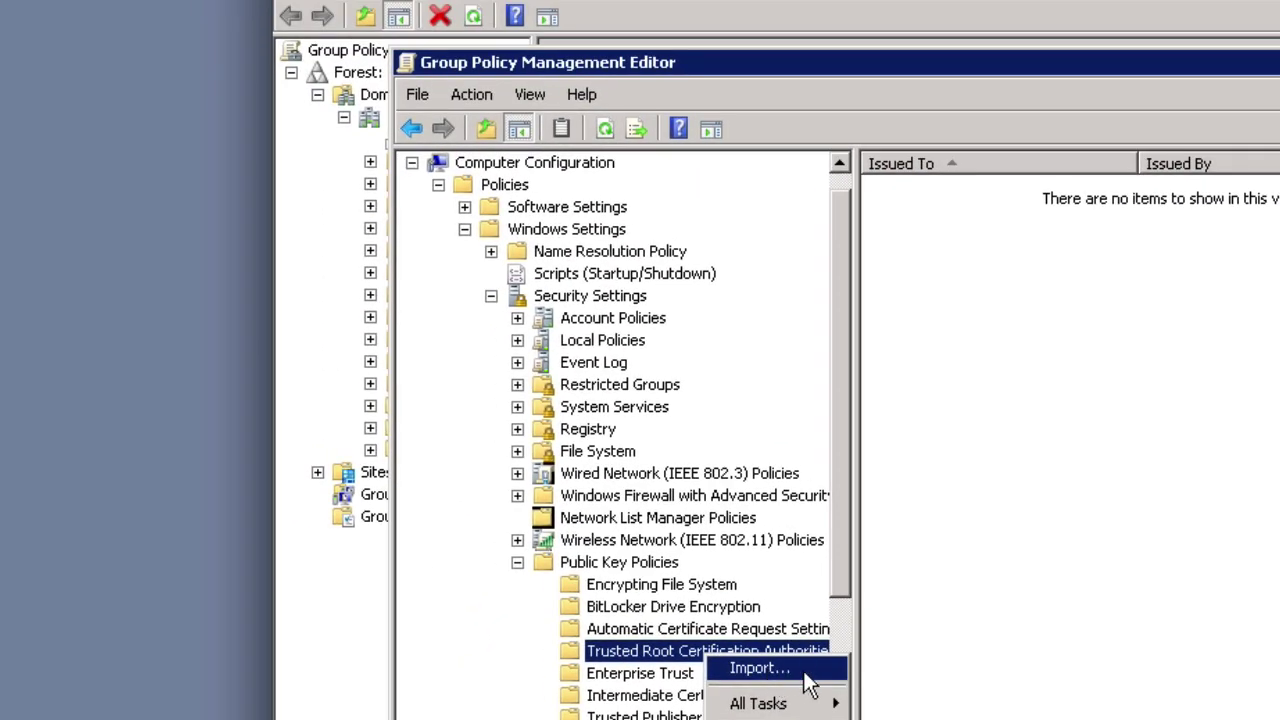
{"action": "left_click", "coordinate": [808, 670]}
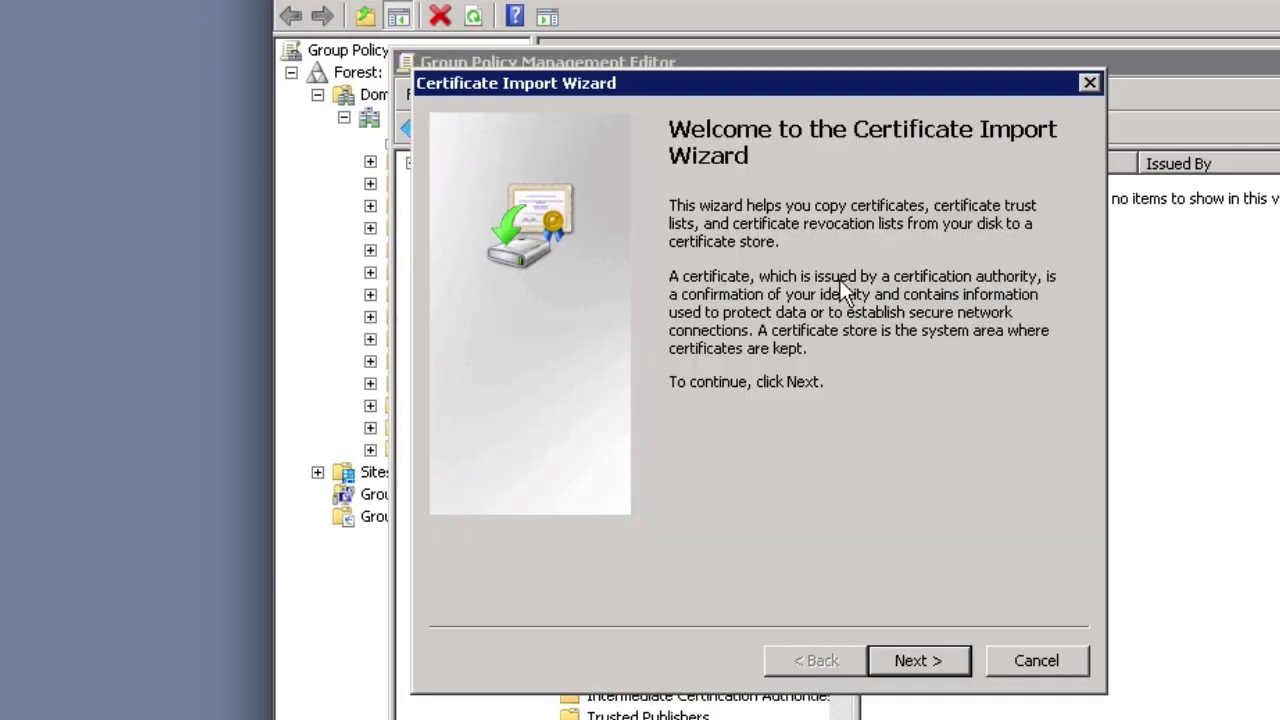
{"action": "left_click", "coordinate": [938, 660]}
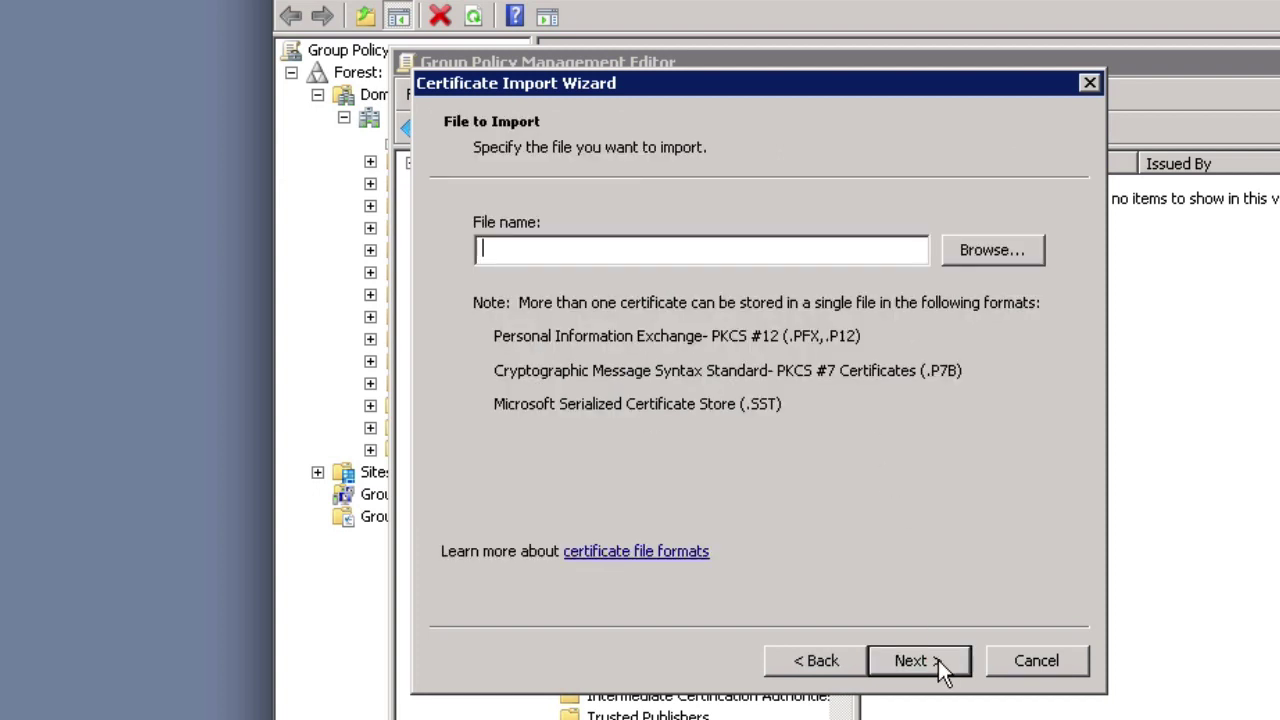
{"action": "left_click", "coordinate": [1005, 248]}
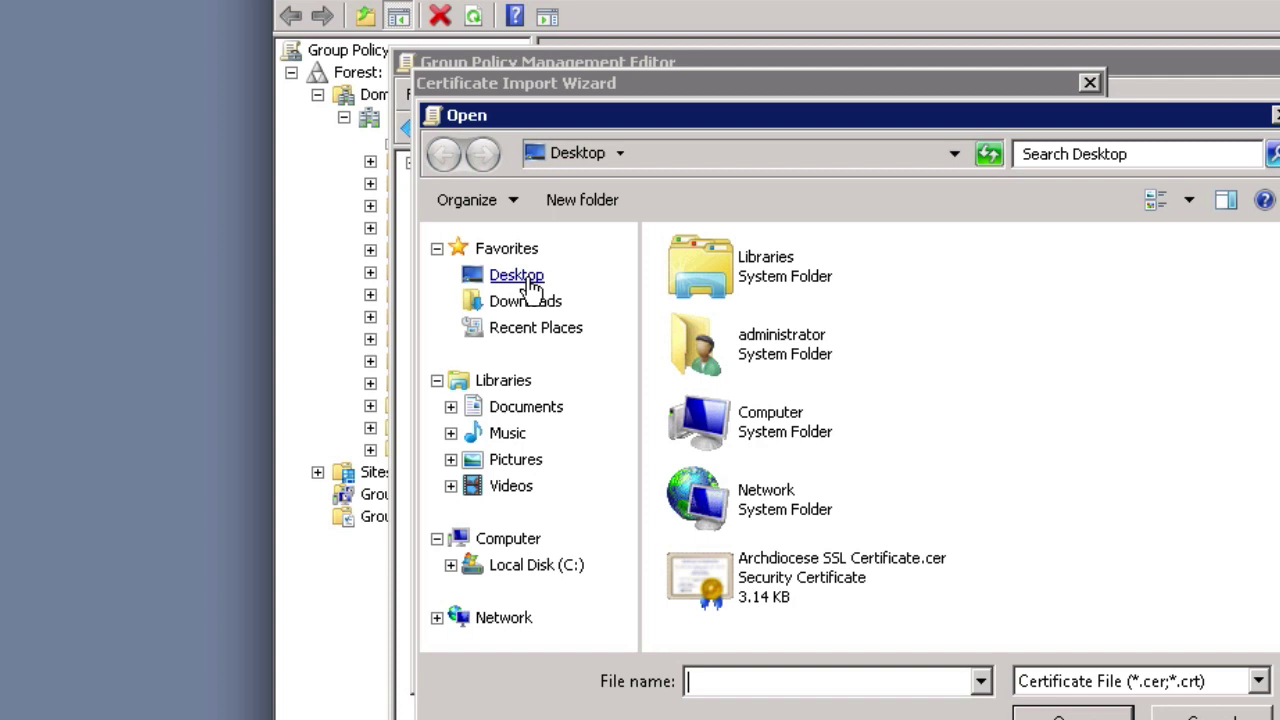
{"action": "left_click", "coordinate": [529, 284]}
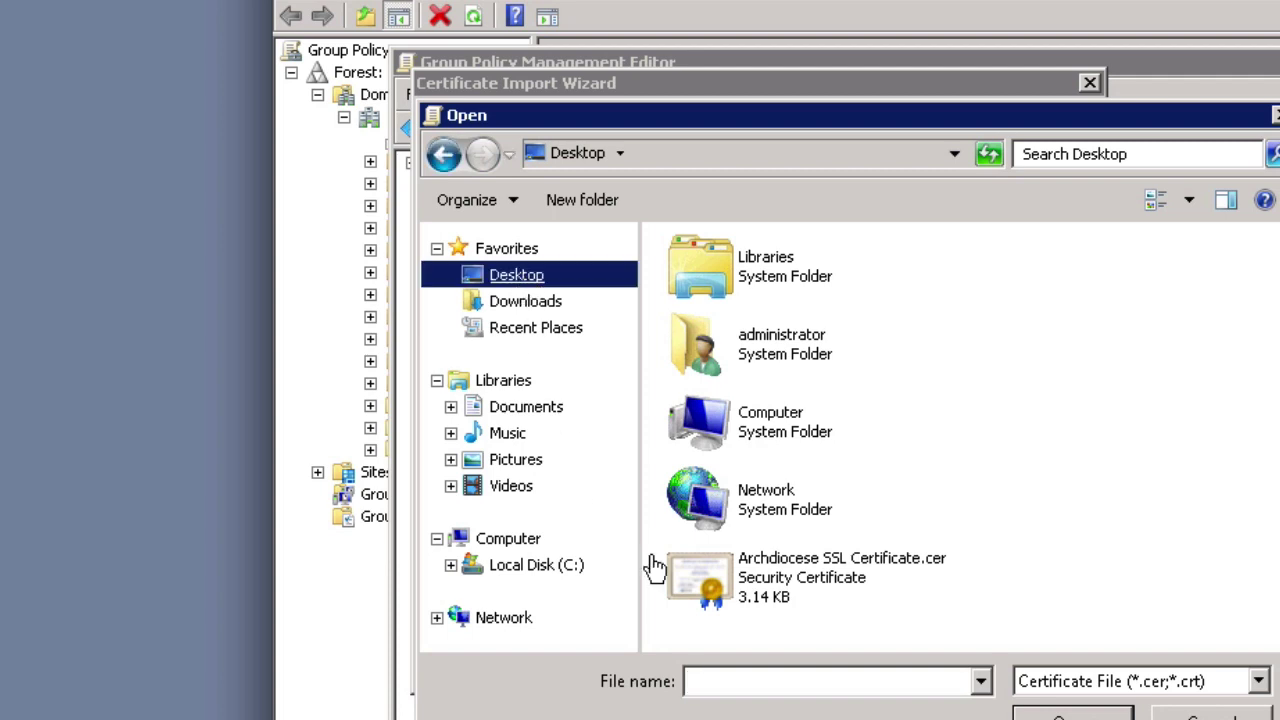
{"action": "left_click", "coordinate": [788, 583]}
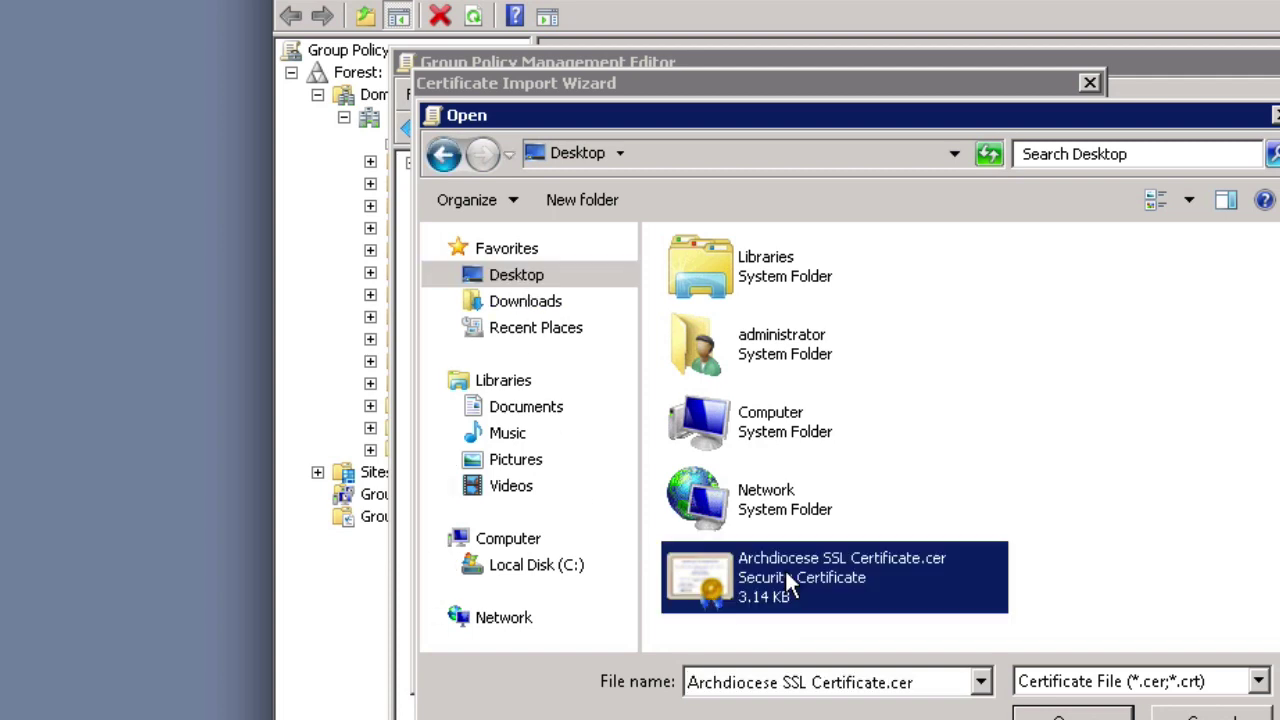
{"action": "left_click", "coordinate": [1073, 716]}
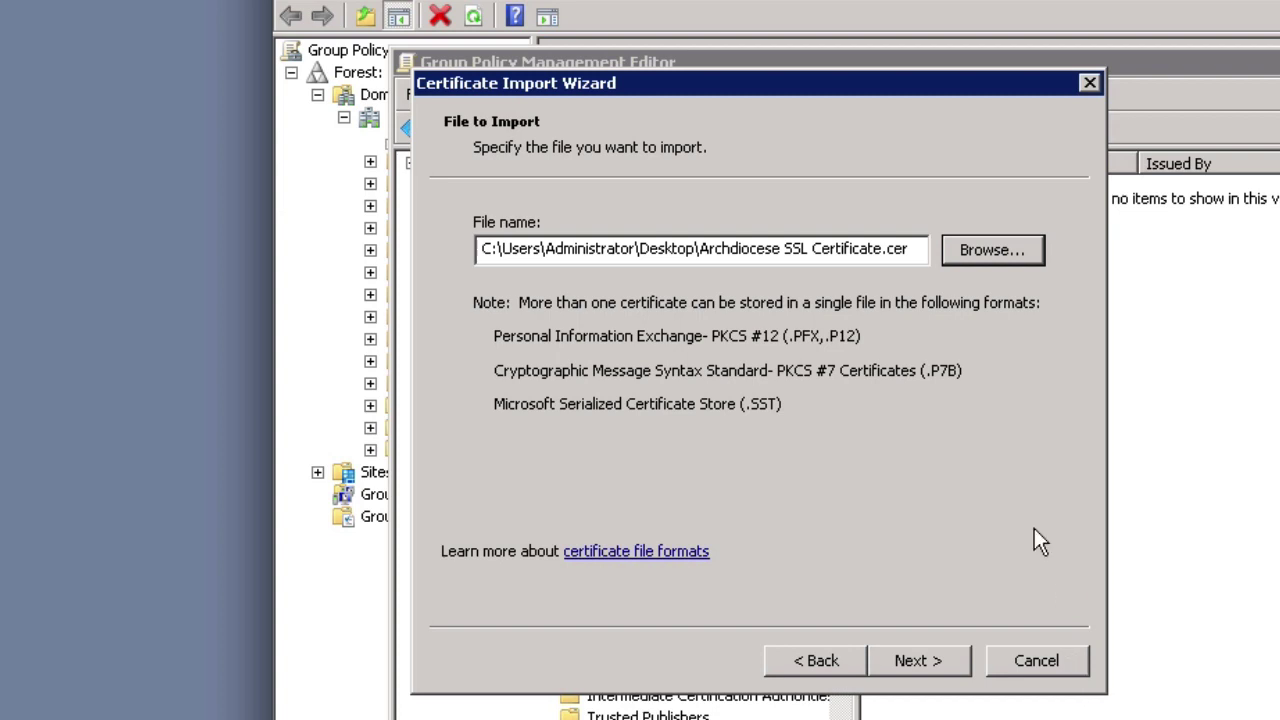
- Keep Trusted Root Certification Authorities as the destination and complete the import
{"action": "left_click", "coordinate": [944, 662]}
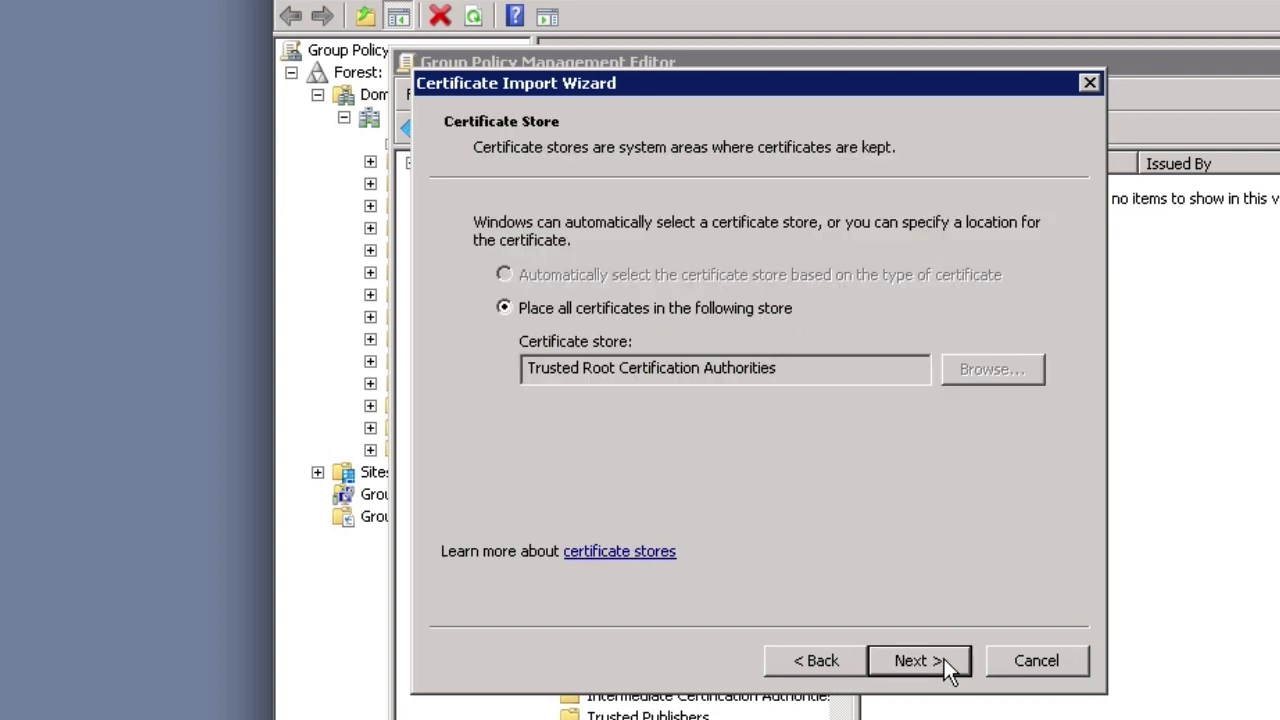
{"action": "left_click", "coordinate": [944, 659]}
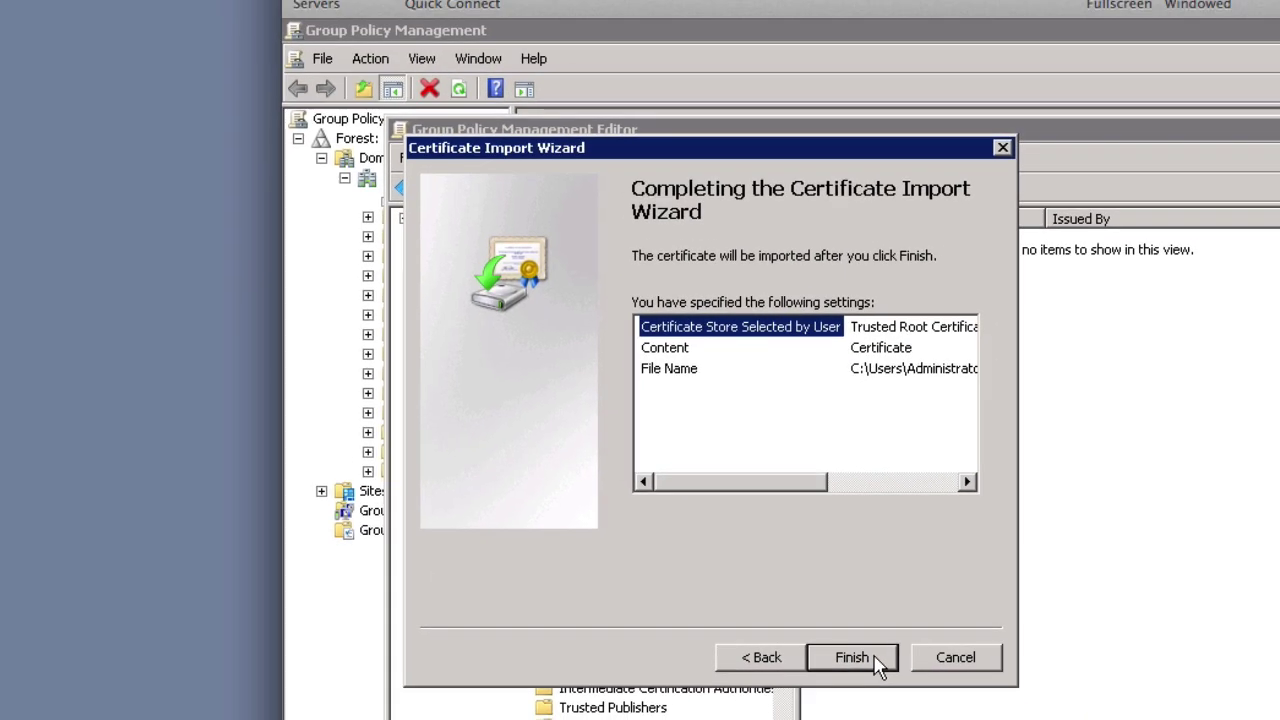
{"action": "left_click", "coordinate": [876, 662]}
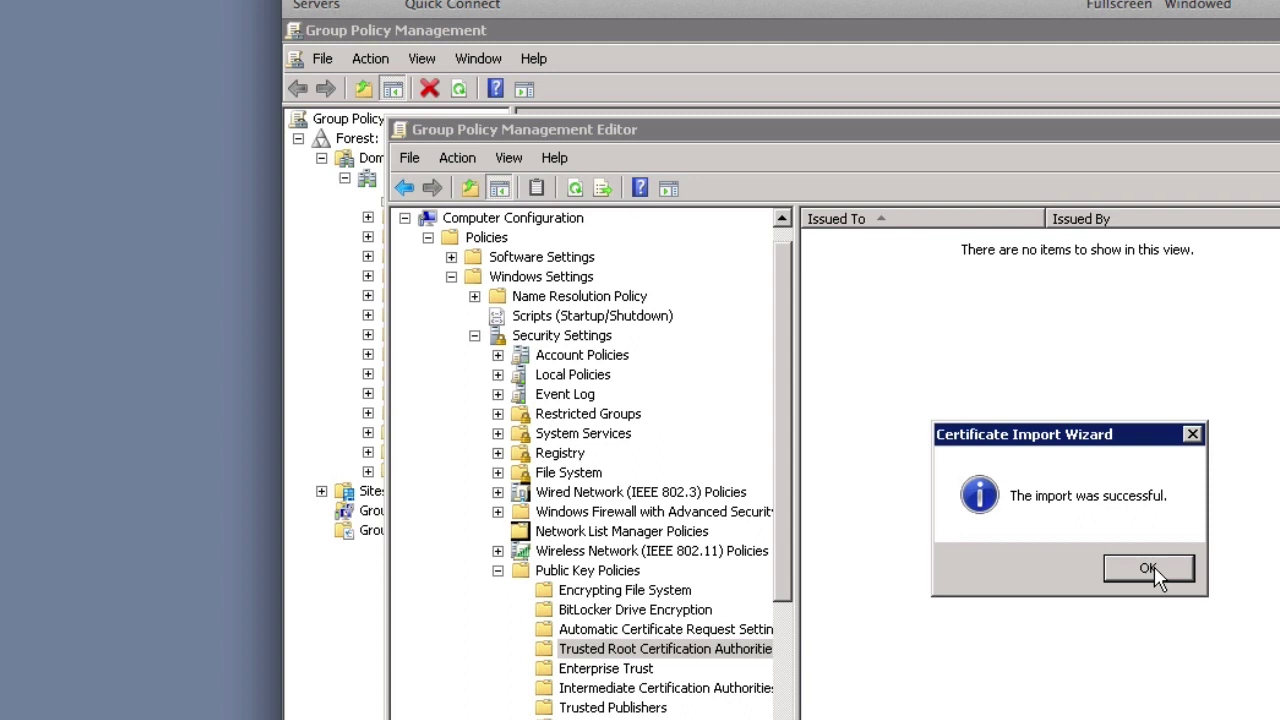
{"action": "left_click", "coordinate": [1148, 570]}
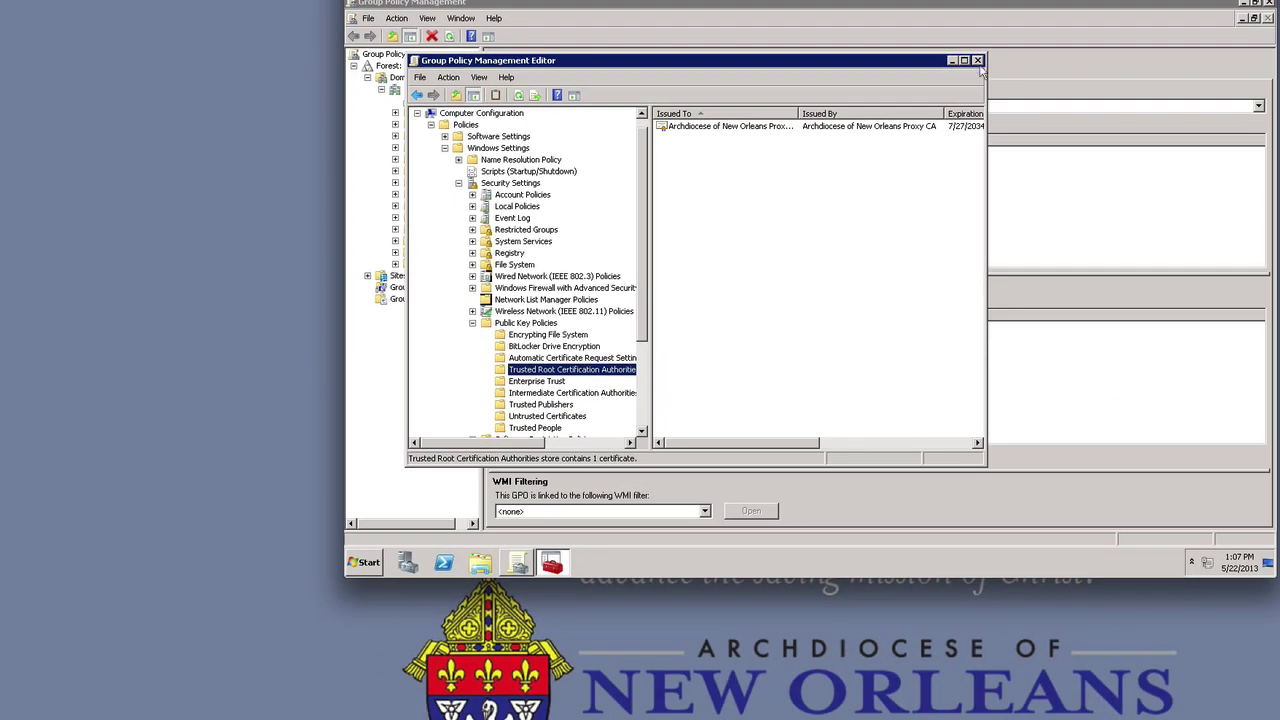
- Close the policy windows, run certmgr.msc, and list the current user's 12 trusted root certificates
{"action": "left_click", "coordinate": [980, 61]}
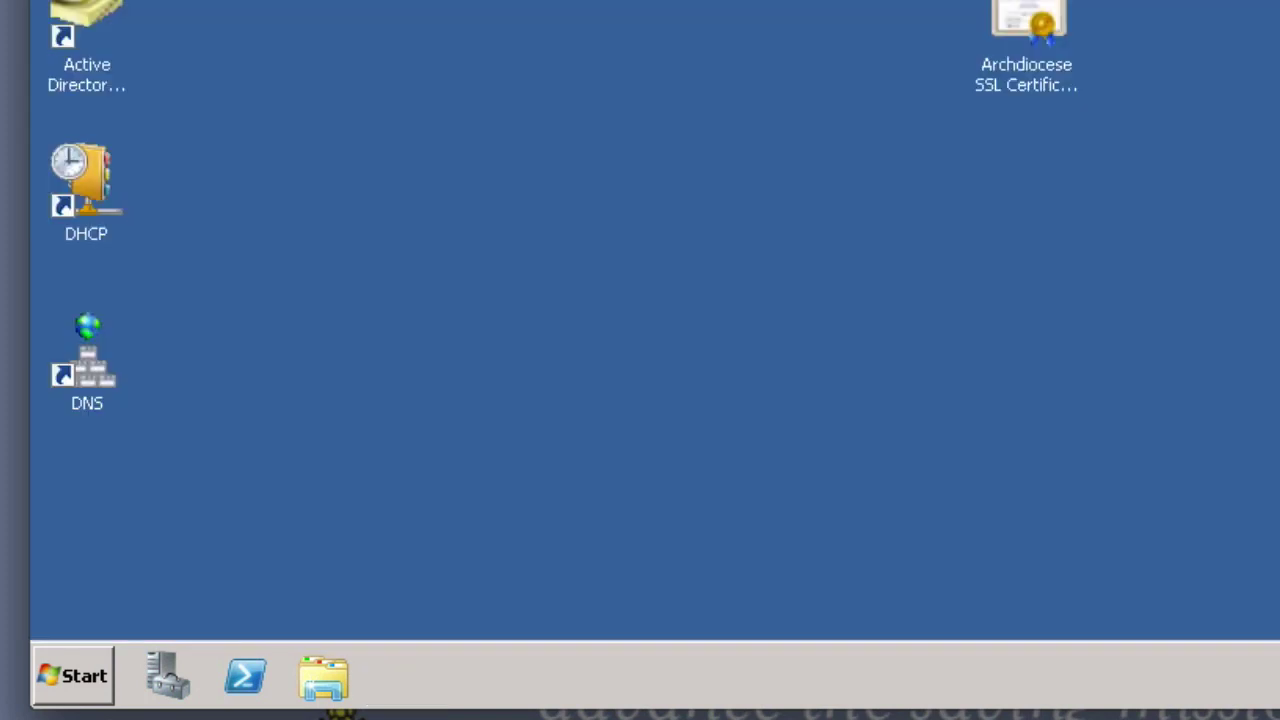
{"action": "left_click", "coordinate": [78, 684]}
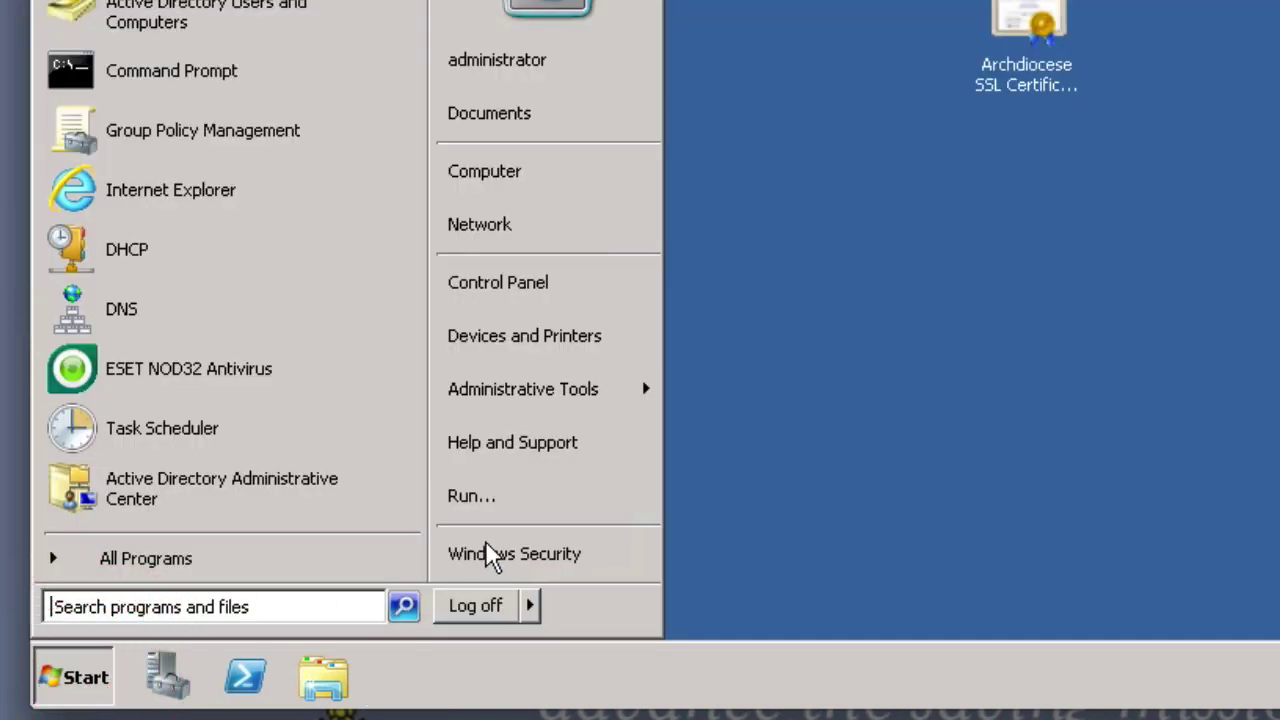
{"action": "left_click", "coordinate": [516, 496]}
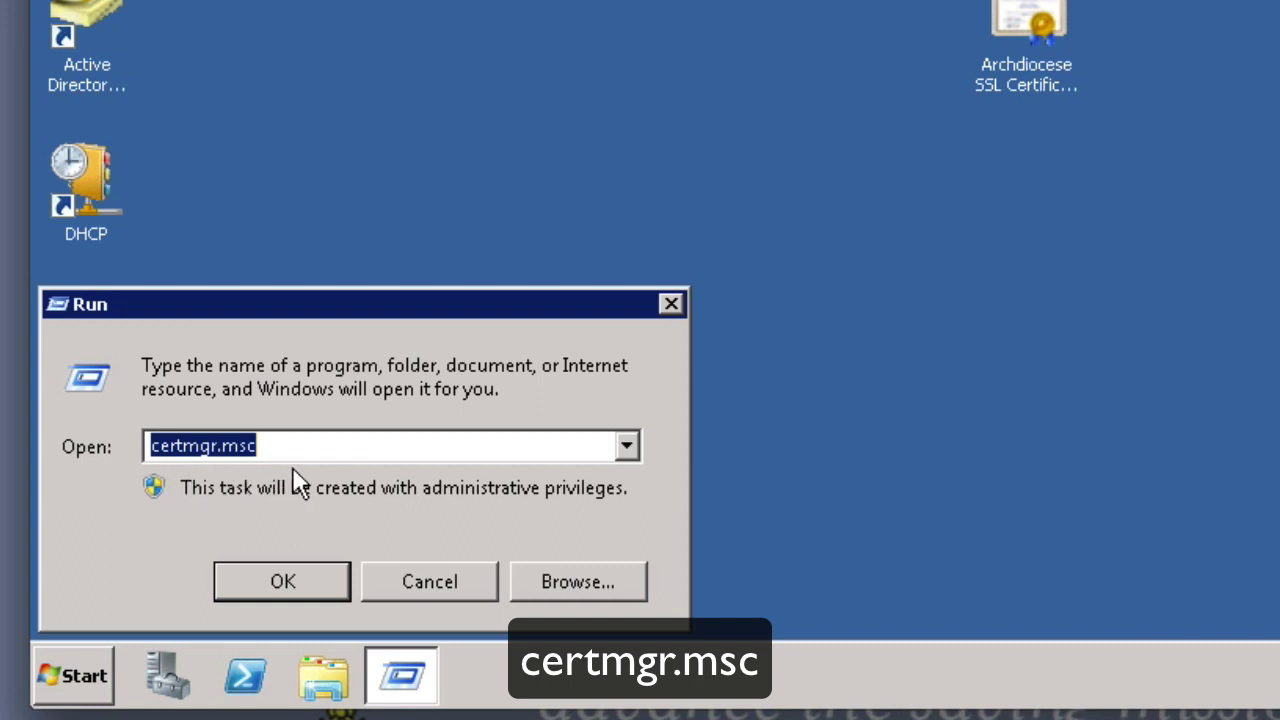
{"action": "left_click", "coordinate": [295, 582]}
{"action": "left_click", "coordinate": [172, 186]}
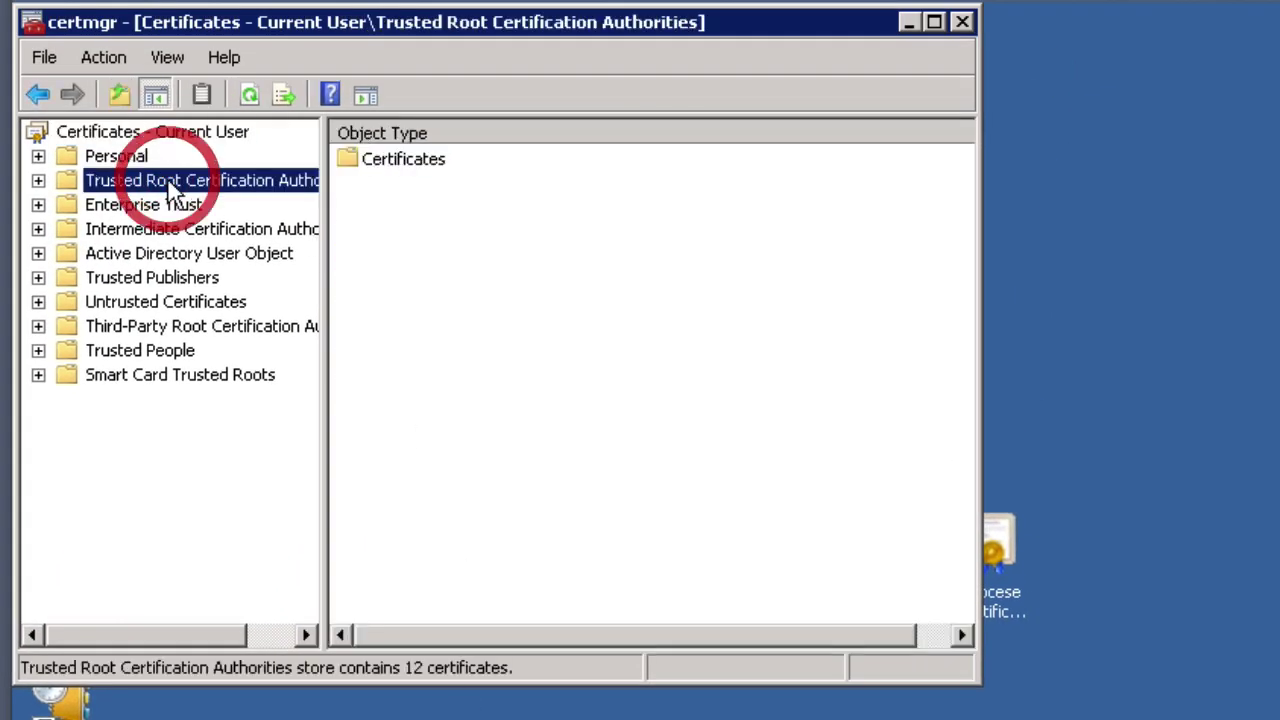
{"action": "double_click", "coordinate": [172, 190]}
{"action": "left_click", "coordinate": [162, 206]}
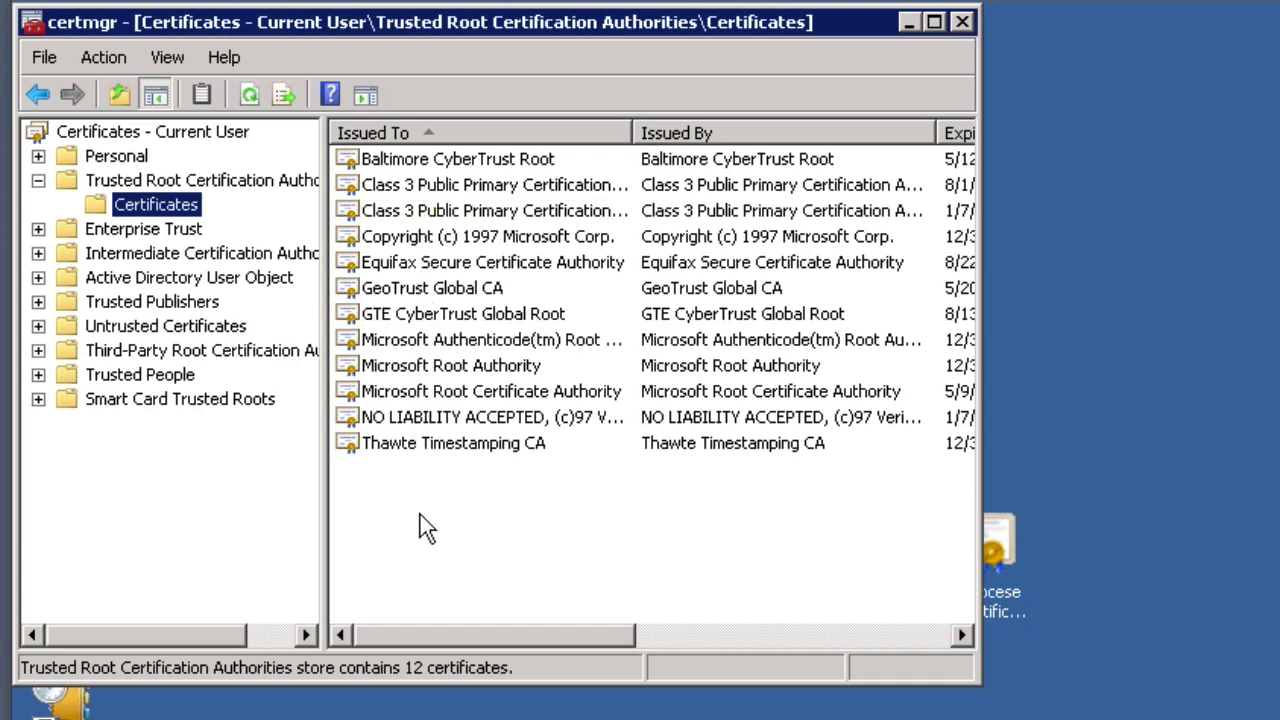
- Restart certmgr.msc and reopen Trusted Root Certification Authorities > Certificates
{"action": "left_click", "coordinate": [962, 21]}
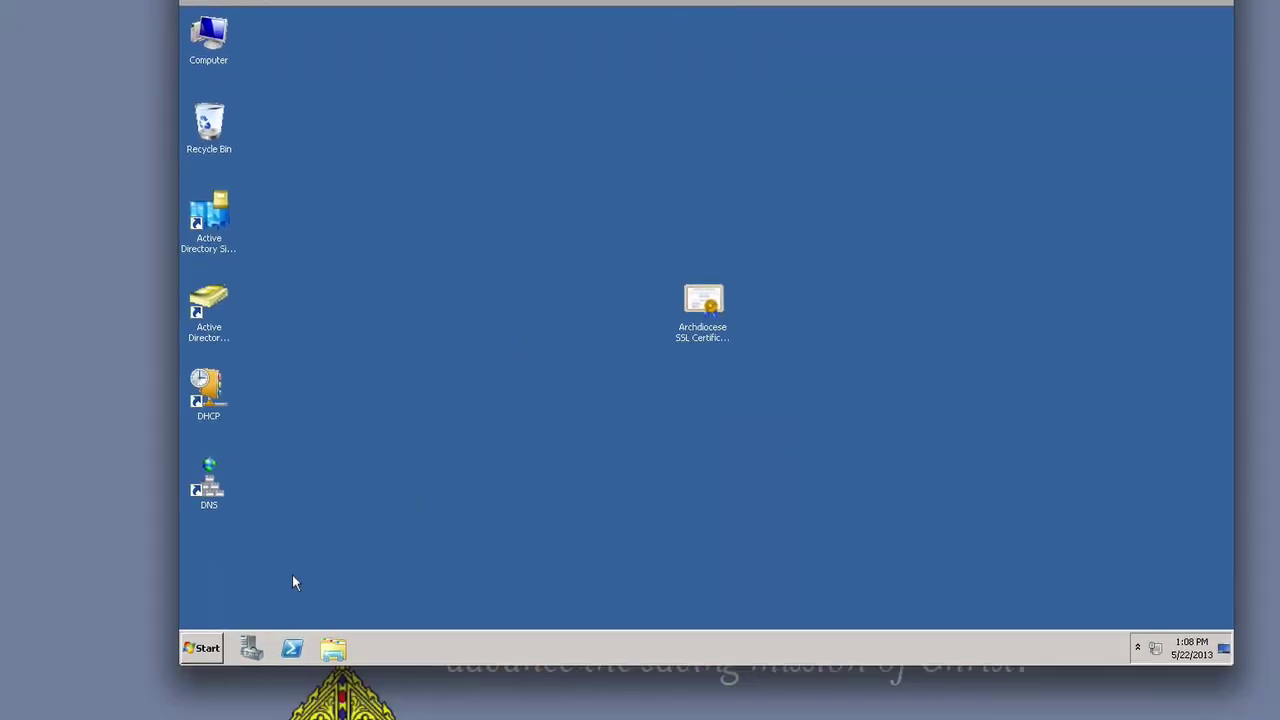
{"action": "left_click", "coordinate": [208, 648]}
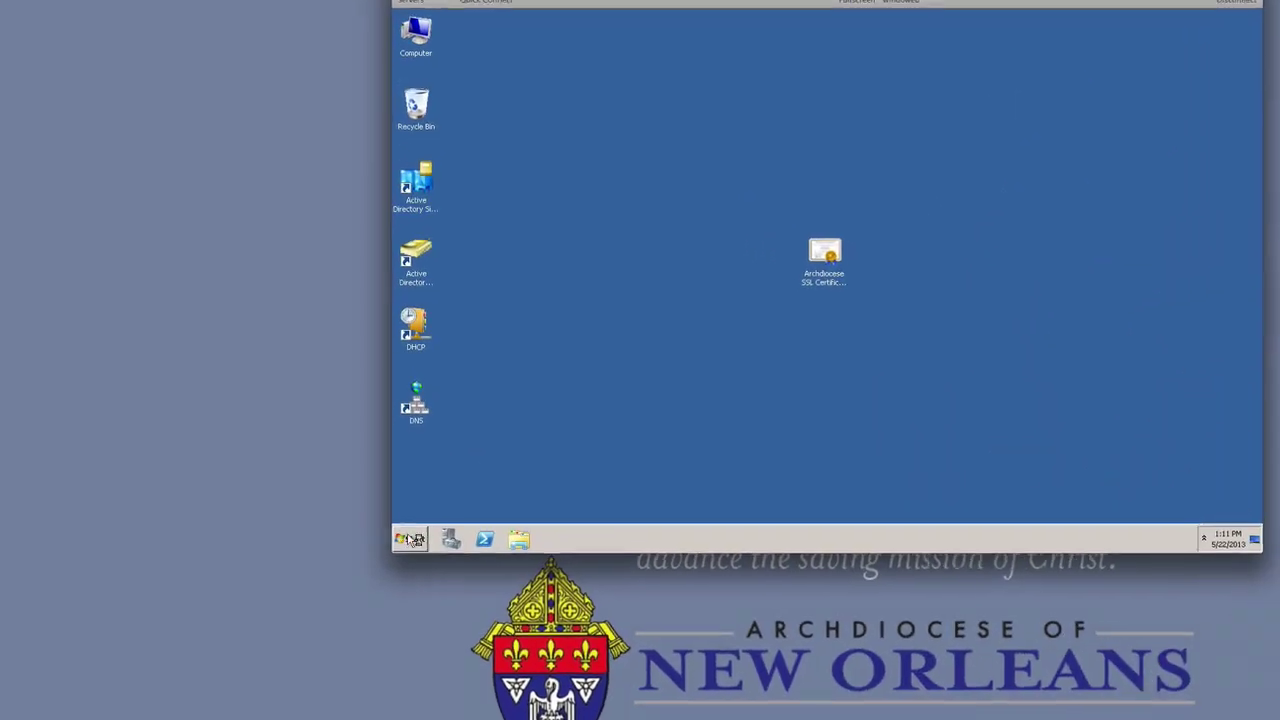
{"action": "left_click", "coordinate": [412, 540]}
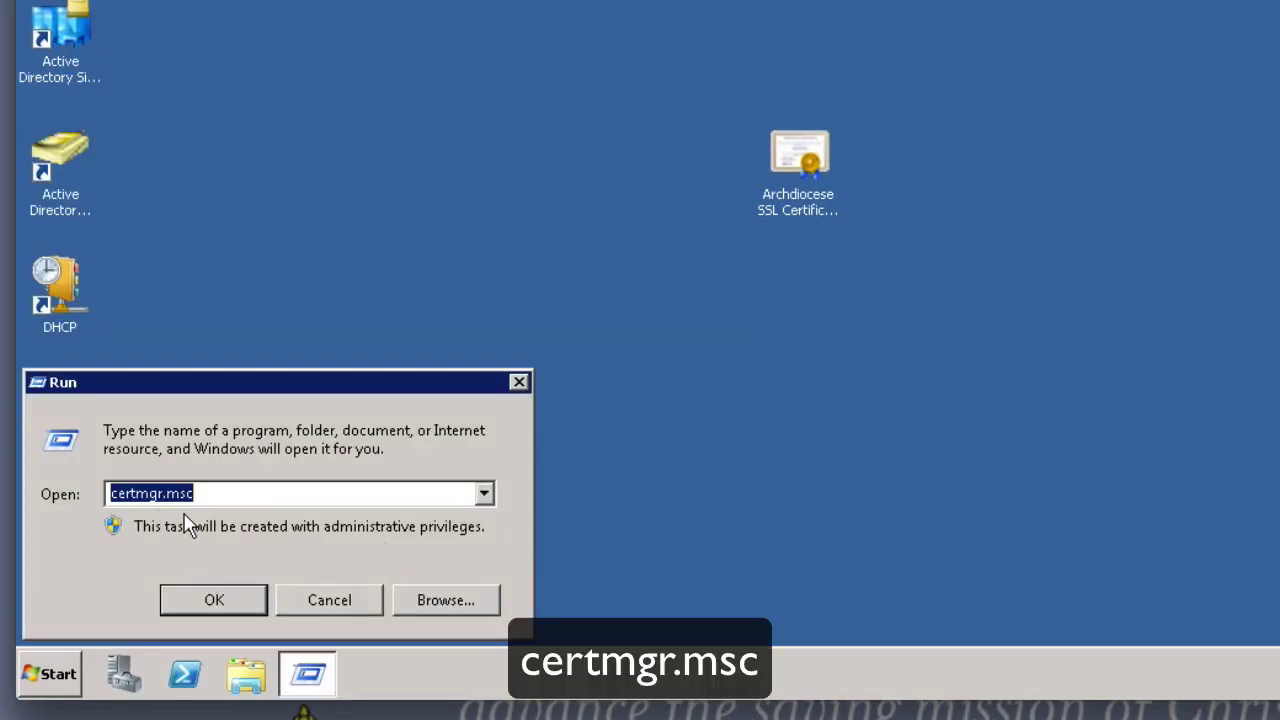
{"action": "left_click", "coordinate": [214, 600]}
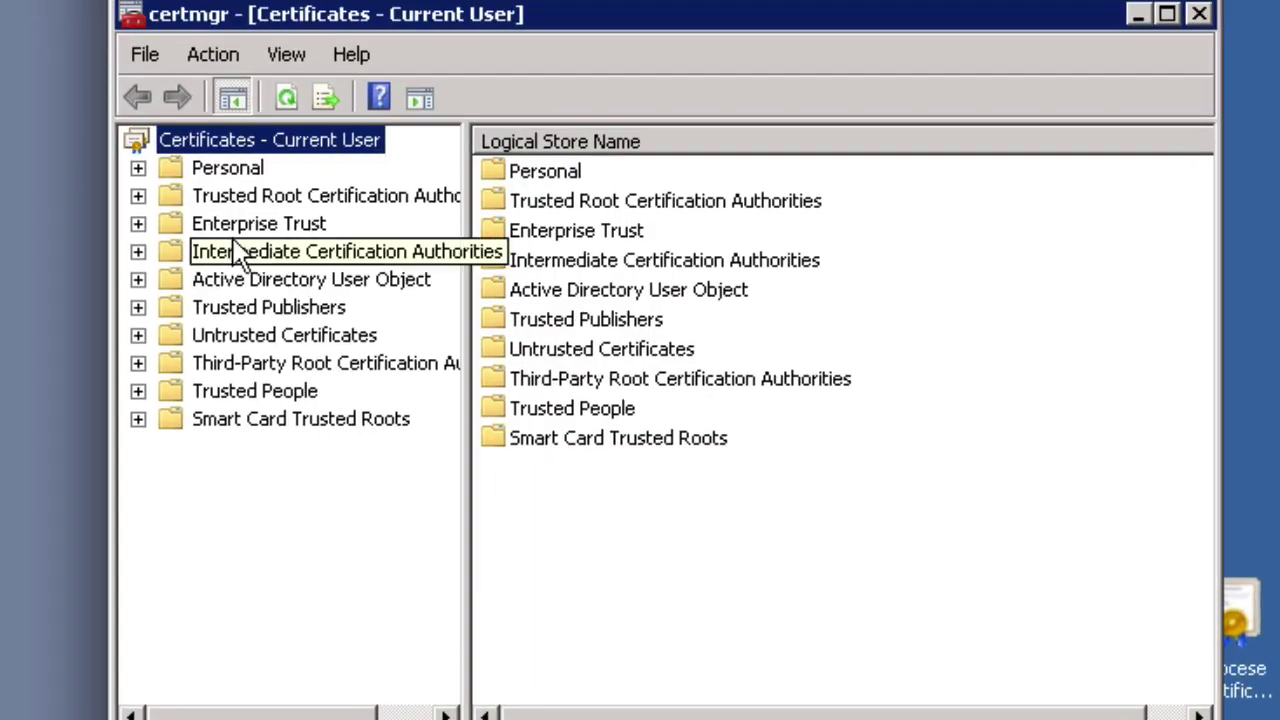
{"action": "left_click", "coordinate": [138, 196]}
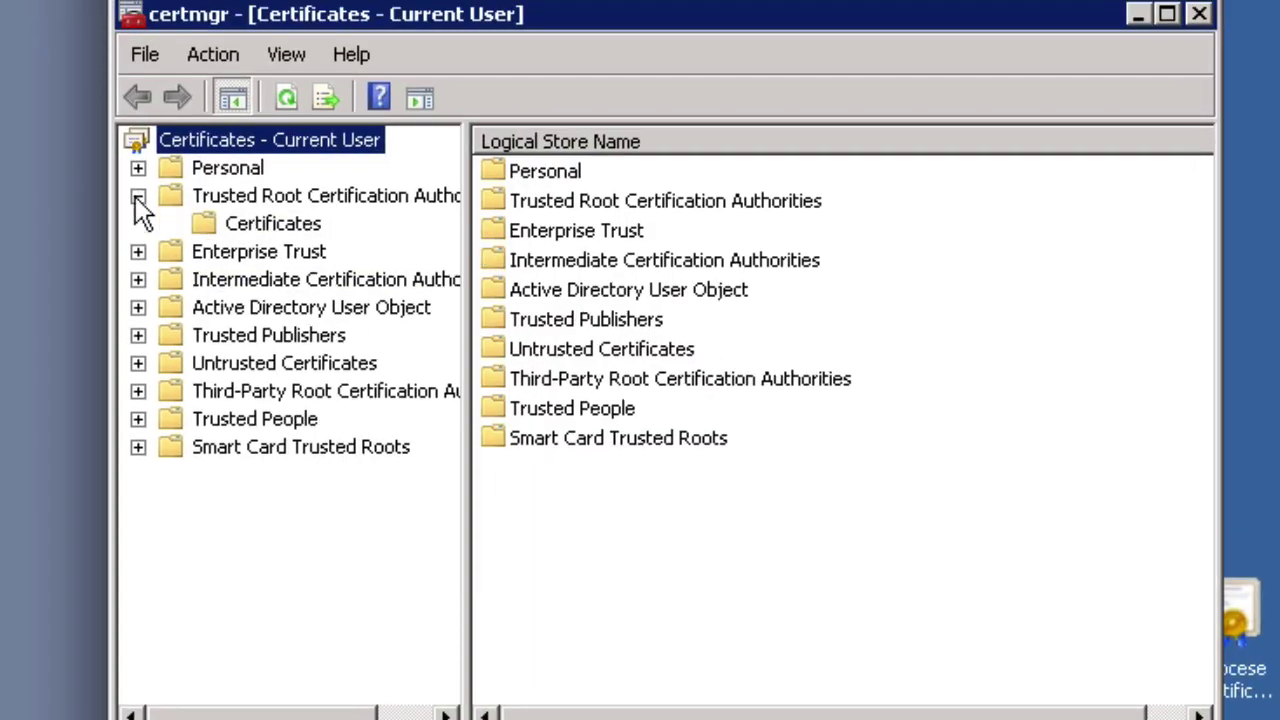
{"action": "left_click", "coordinate": [272, 224]}
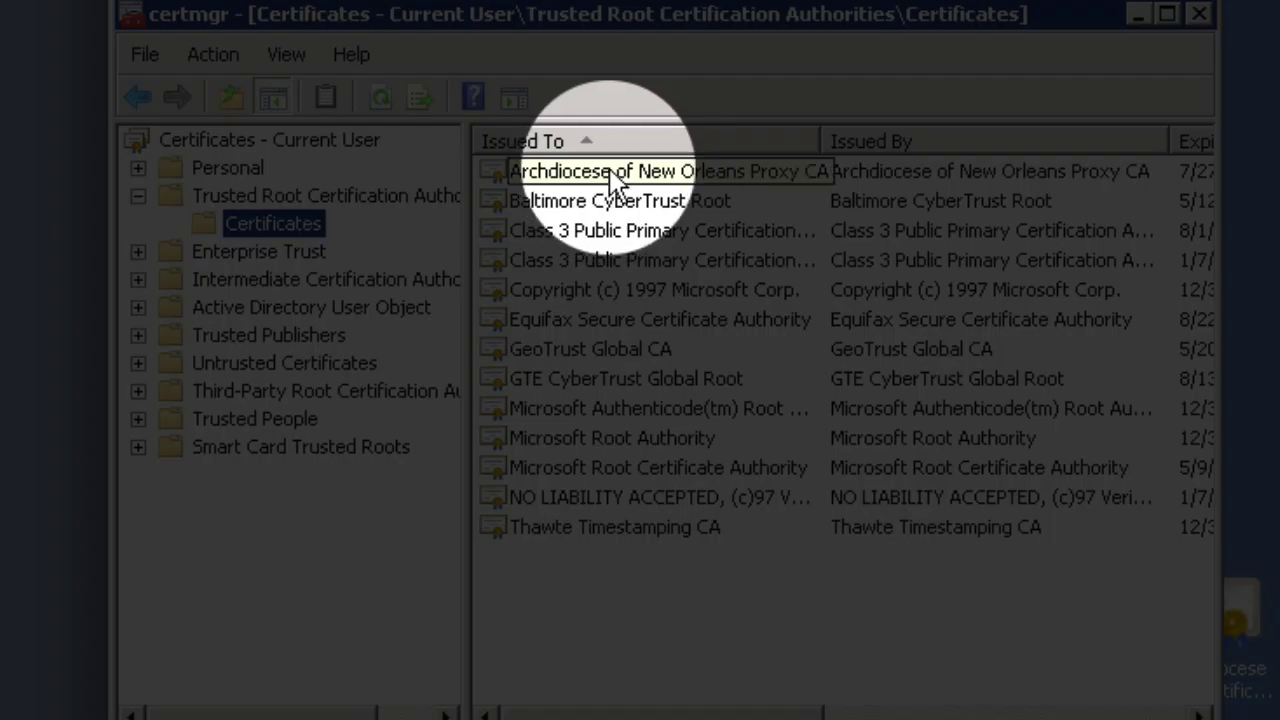
- Locate the Archdiocese of New Orleans Proxy CA, refresh the list, and close certmgr
{"action": "left_click", "coordinate": [662, 178]}
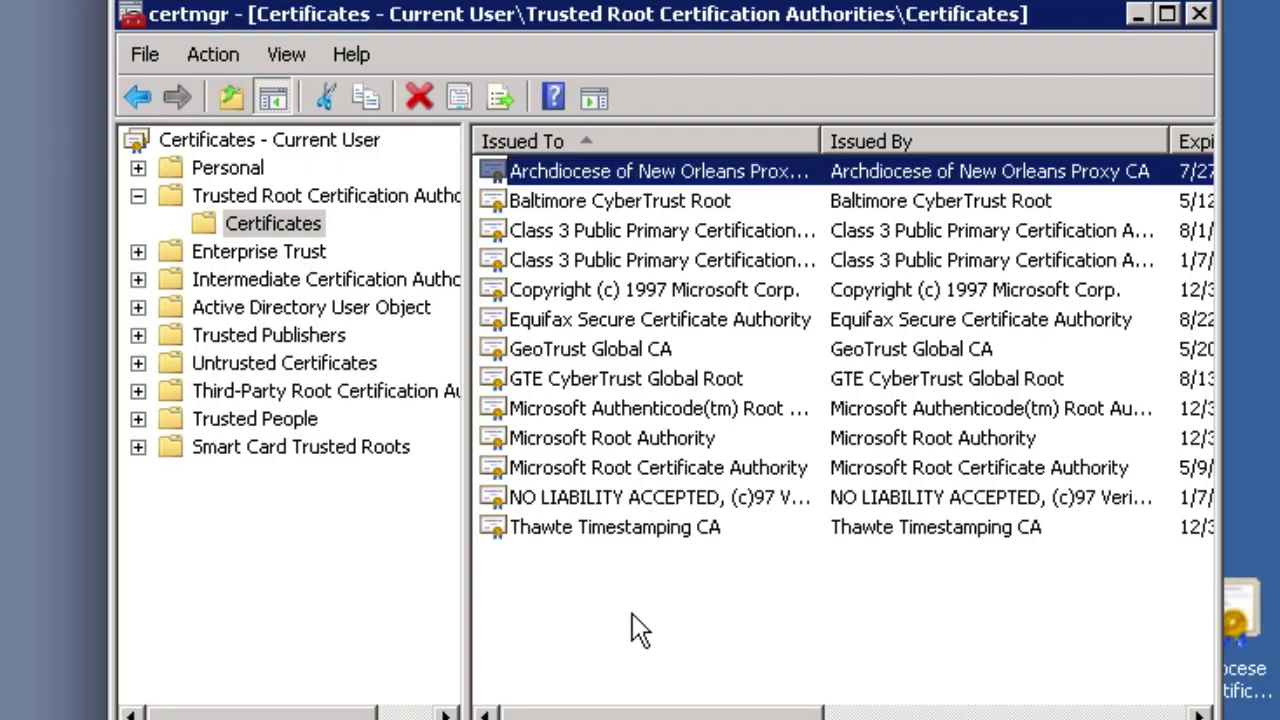
{"action": "left_click", "coordinate": [632, 617]}
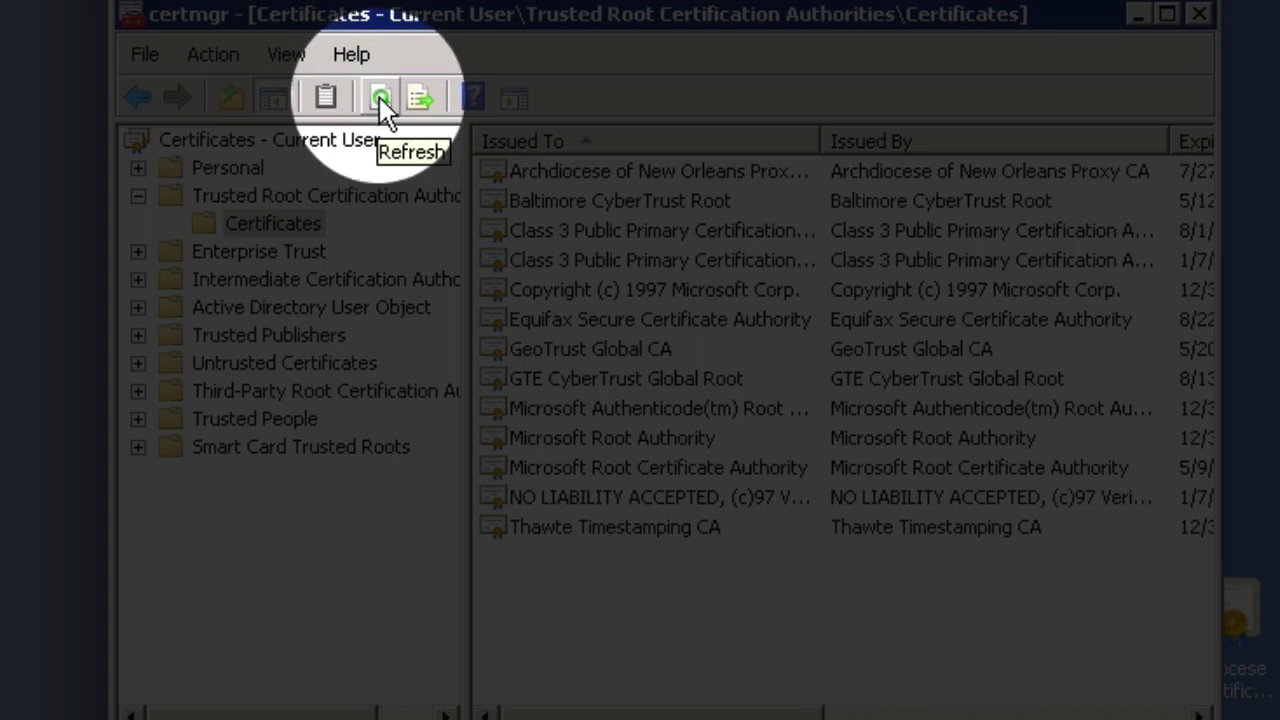
{"action": "left_click", "coordinate": [379, 97]}
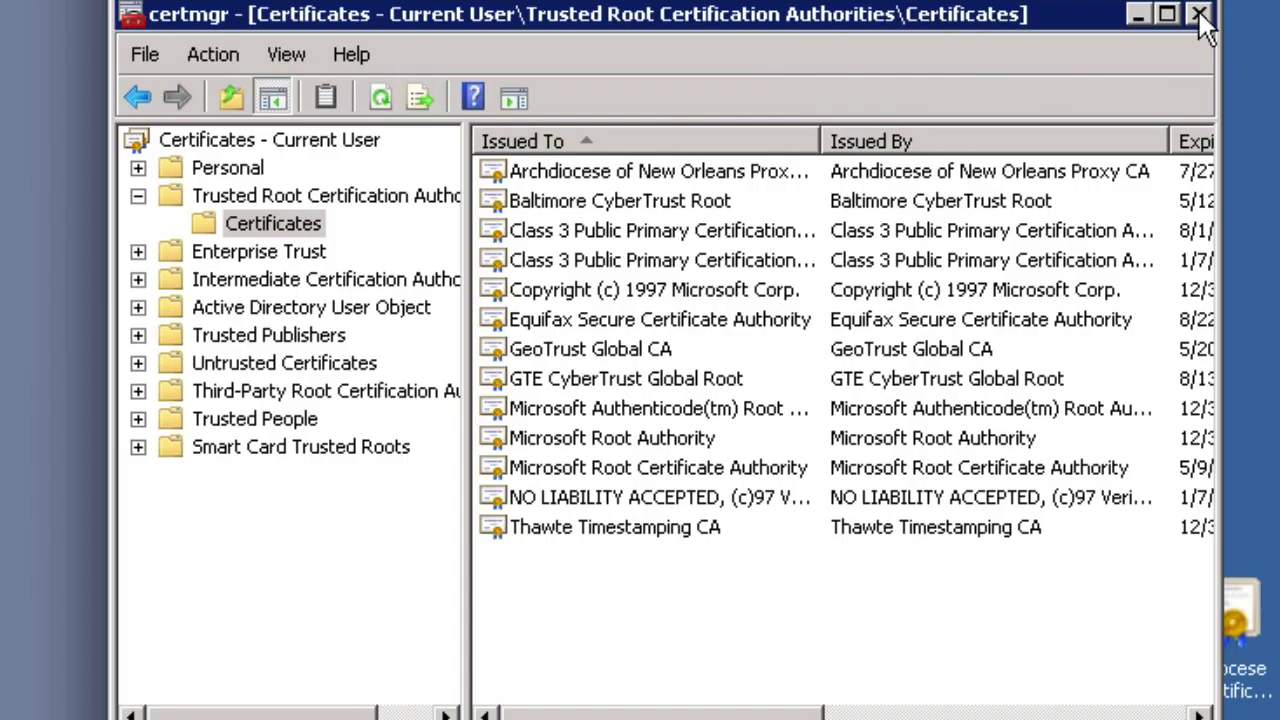
{"action": "left_click", "coordinate": [1199, 14]}
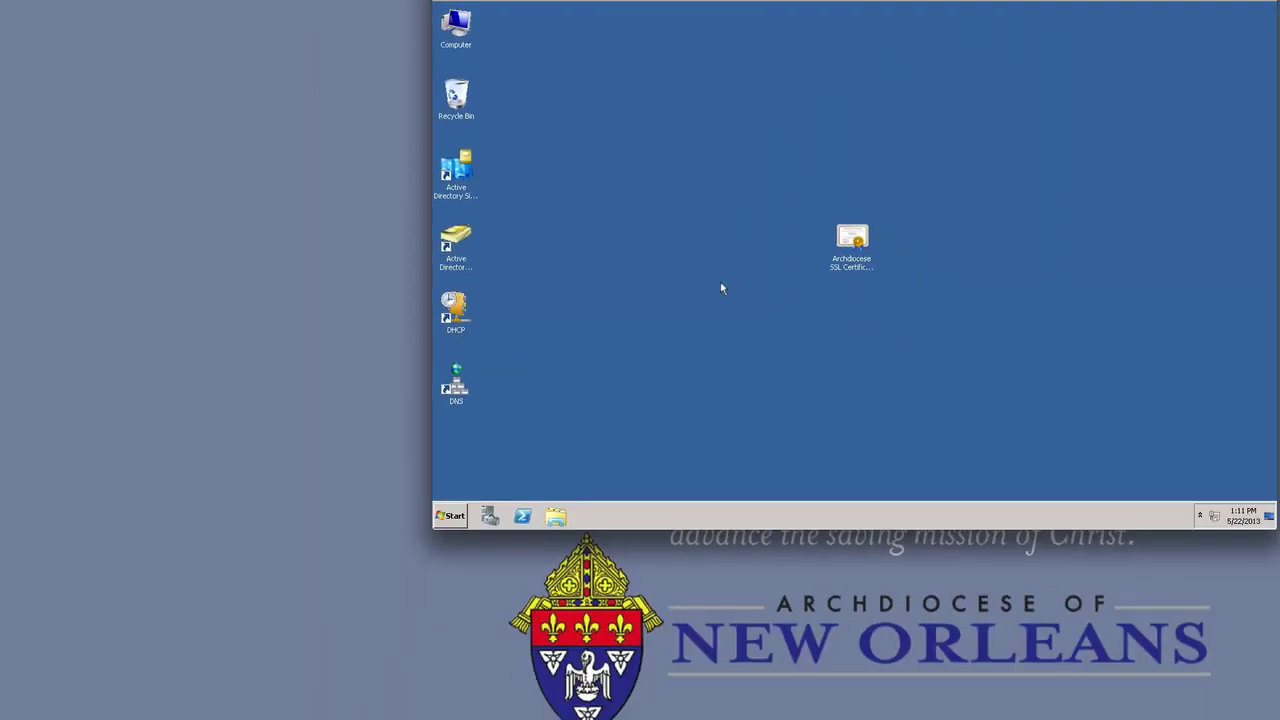